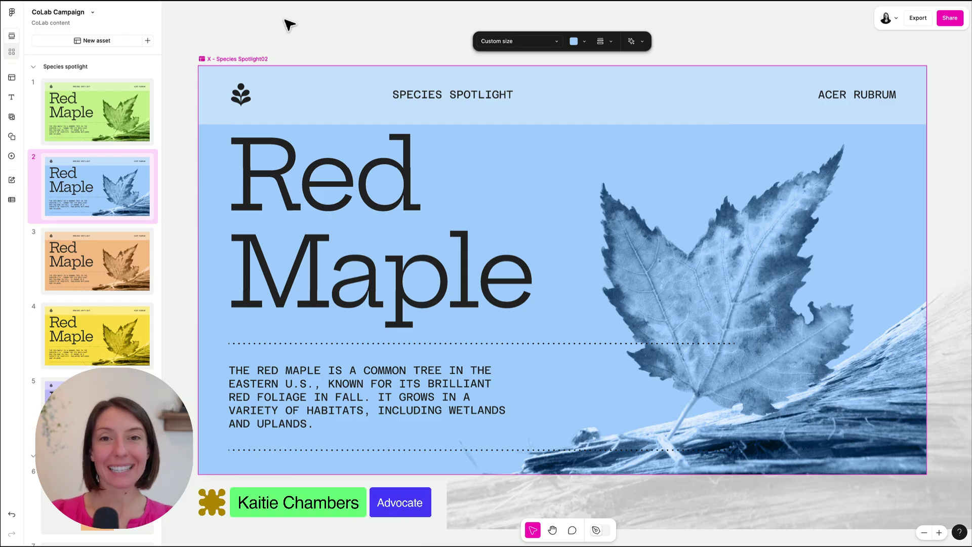
Step: Deselect the species spotlight asset and scroll across all CoLab Campaign assets in grid view
left_click(297, 44)
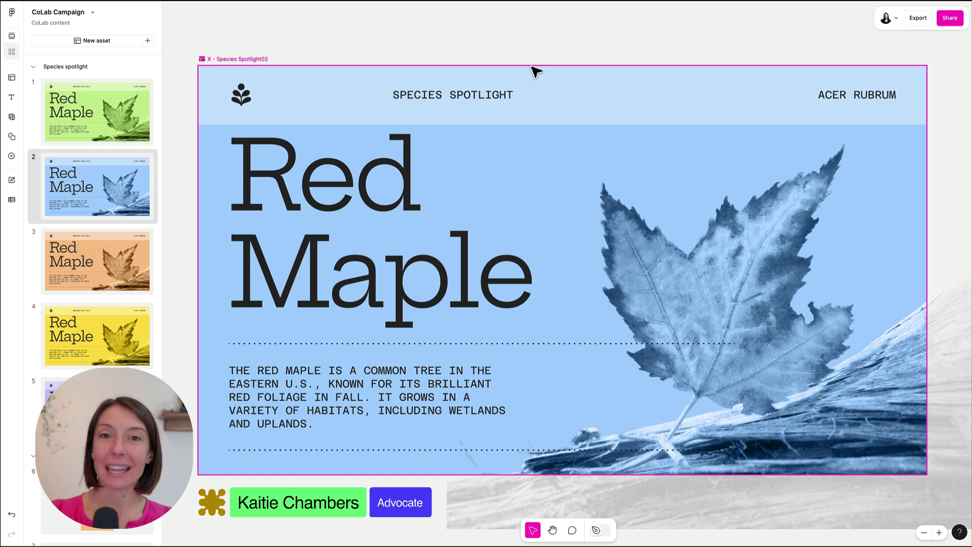
left_click(8, 52)
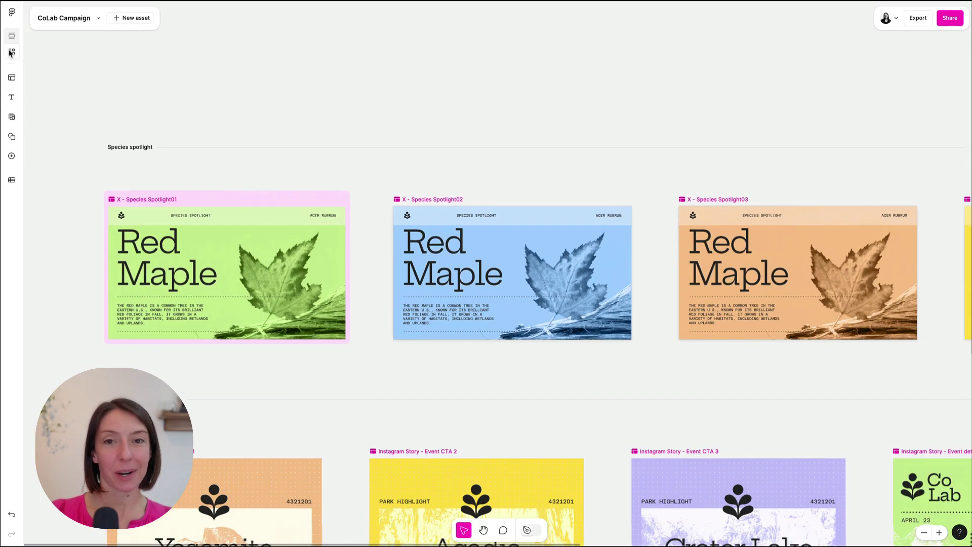
scroll(434, 302, "right", 10)
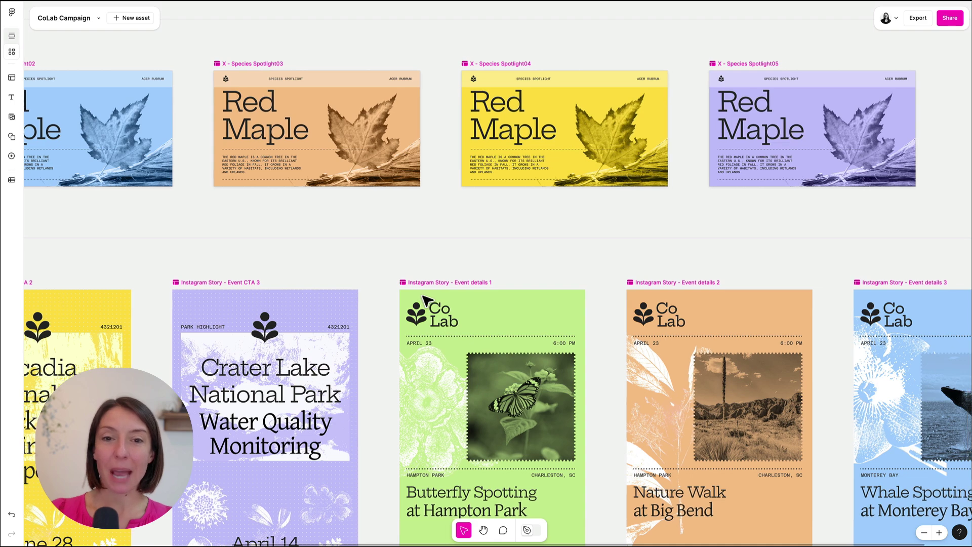
scroll(425, 299, "right", 4)
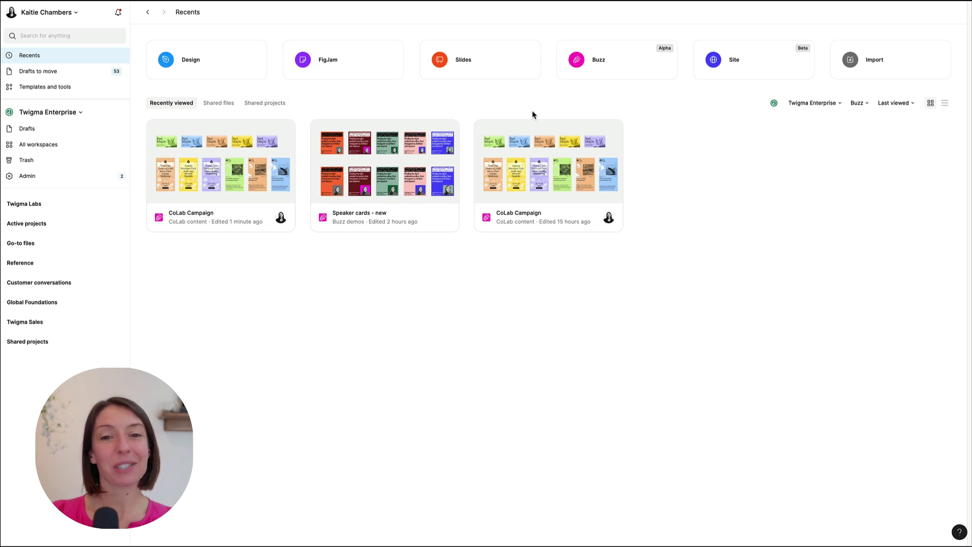
Step: Create a new Buzz file and scroll down through its template gallery
left_click(605, 60)
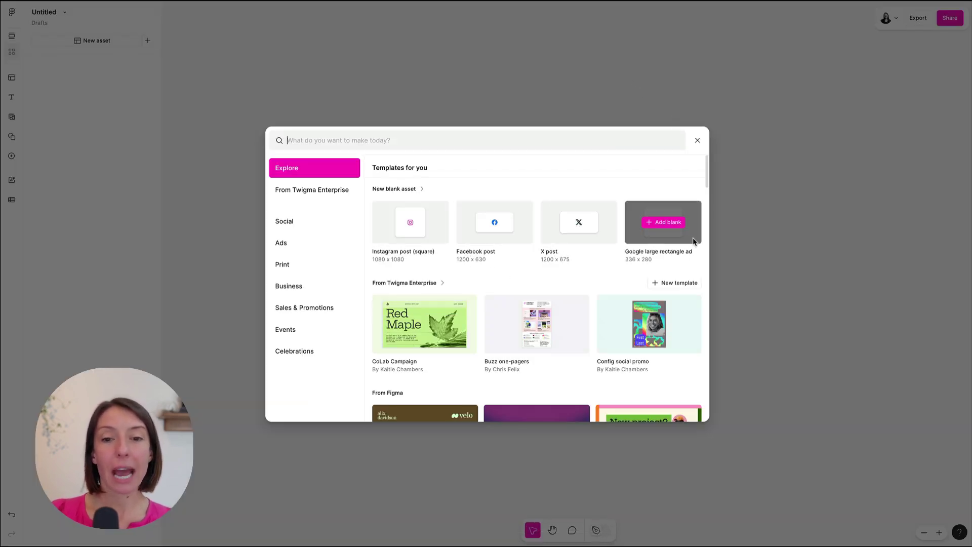
scroll(600, 326, "down", 5)
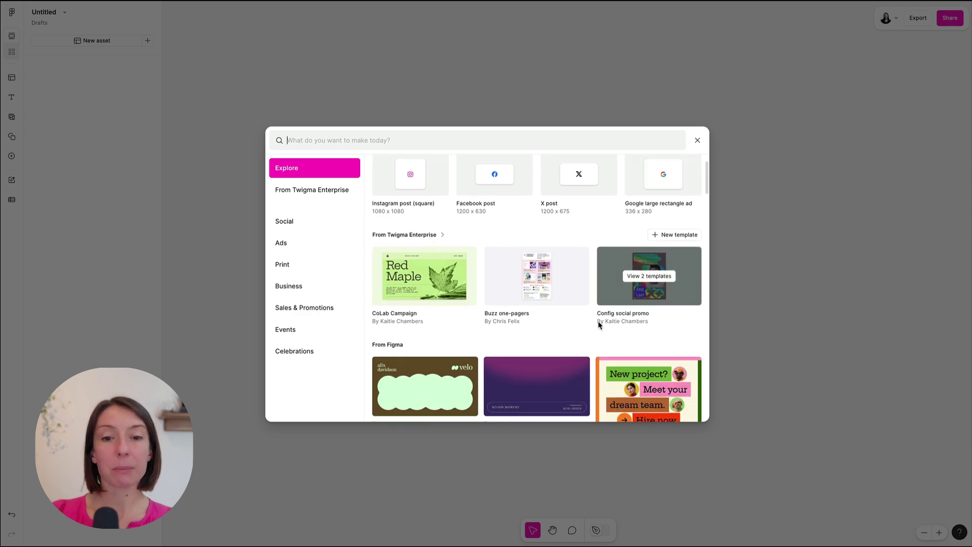
scroll(598, 322, "down", 10)
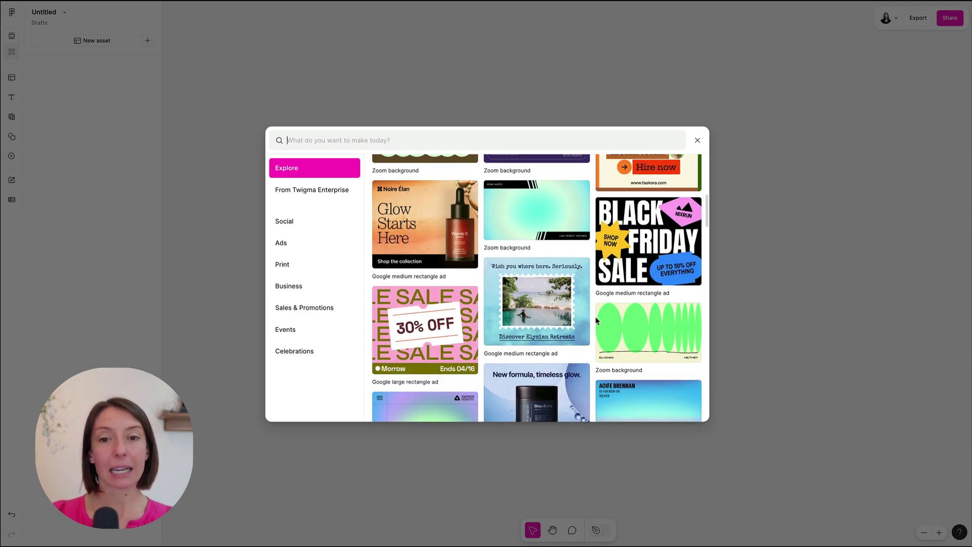
scroll(598, 320, "down", 6)
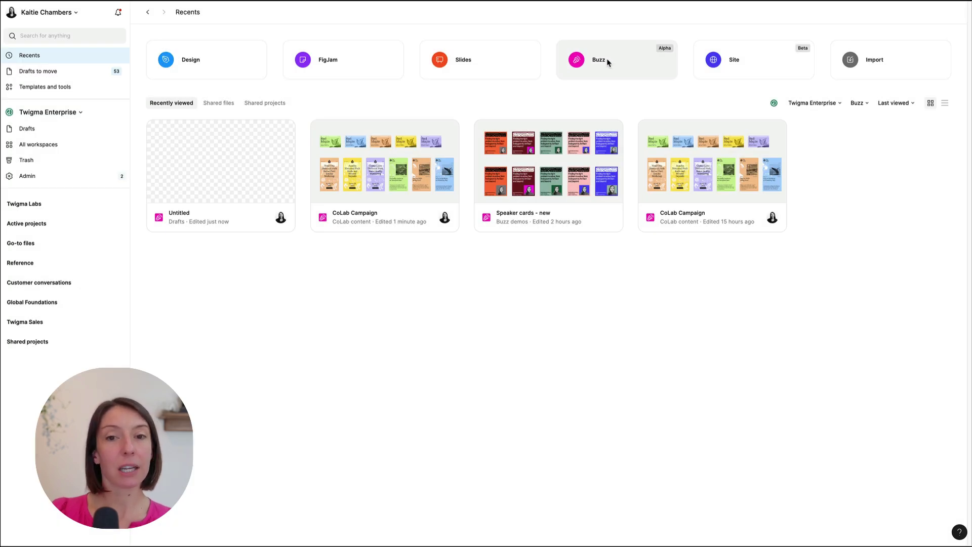
Step: Create another Buzz file from the Social Instagram portrait 'Simplified banking for everyone' template
left_click(606, 60)
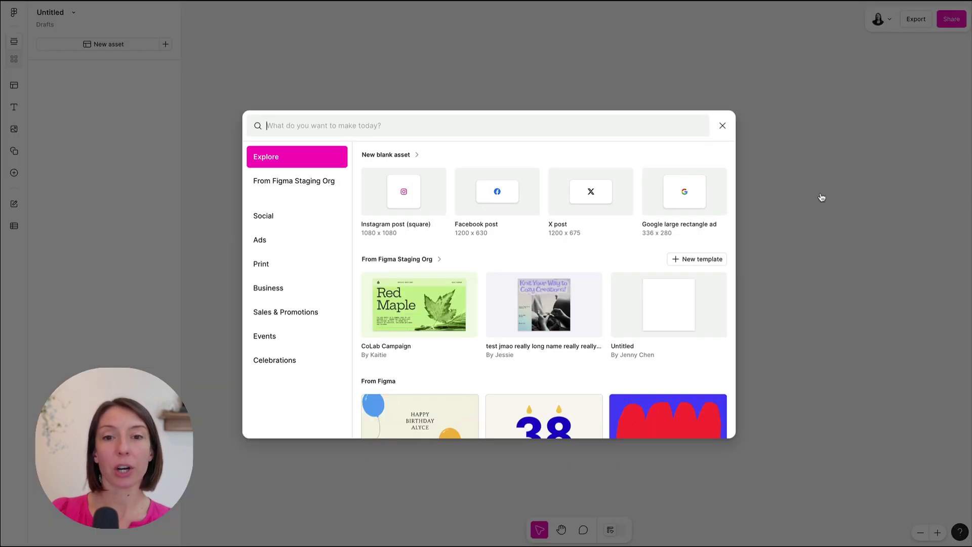
mouse_move(443, 221)
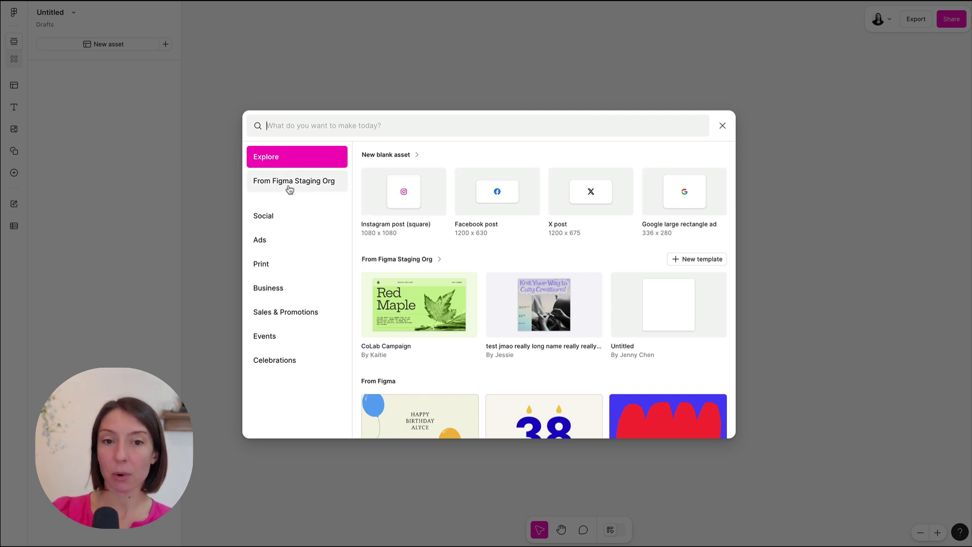
left_click(283, 214)
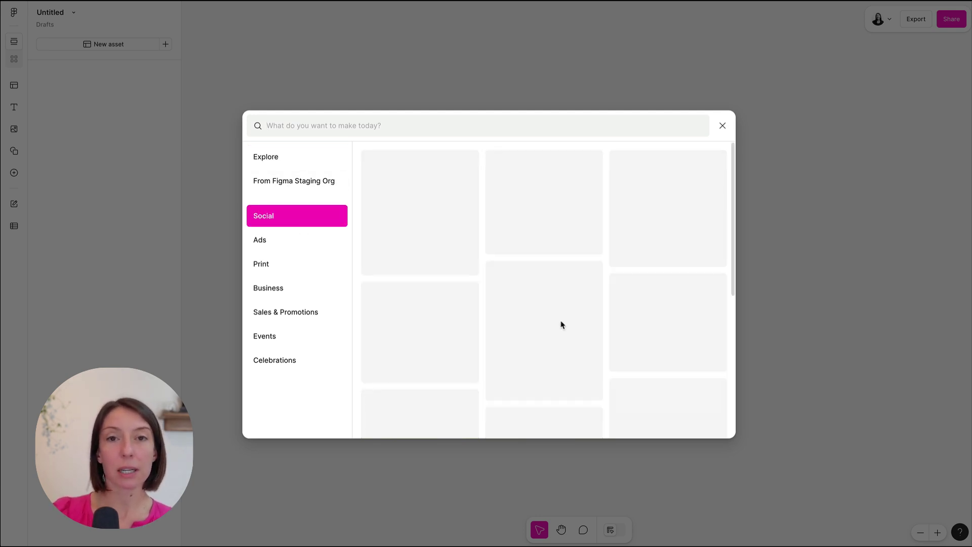
mouse_move(601, 306)
scroll(601, 307, "down", 10)
mouse_move(666, 284)
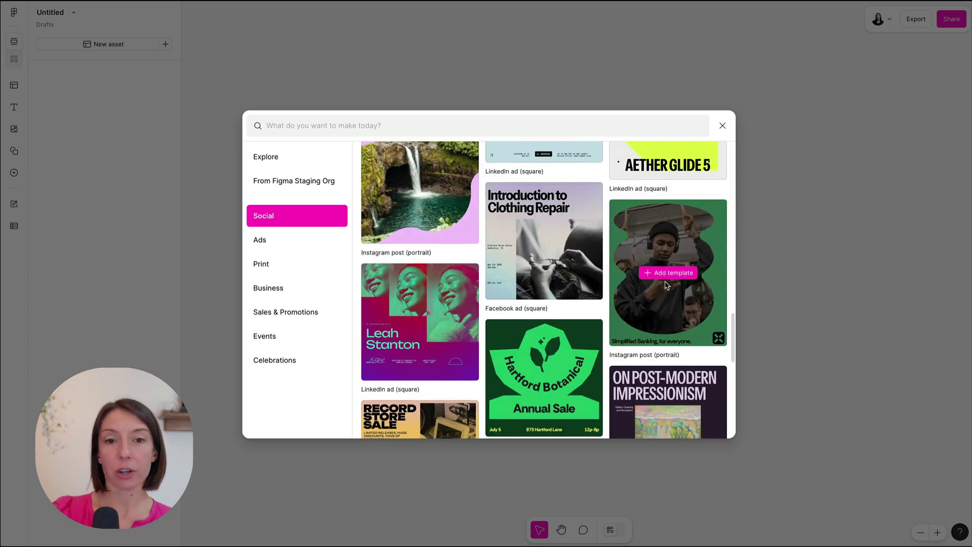
left_click(660, 302)
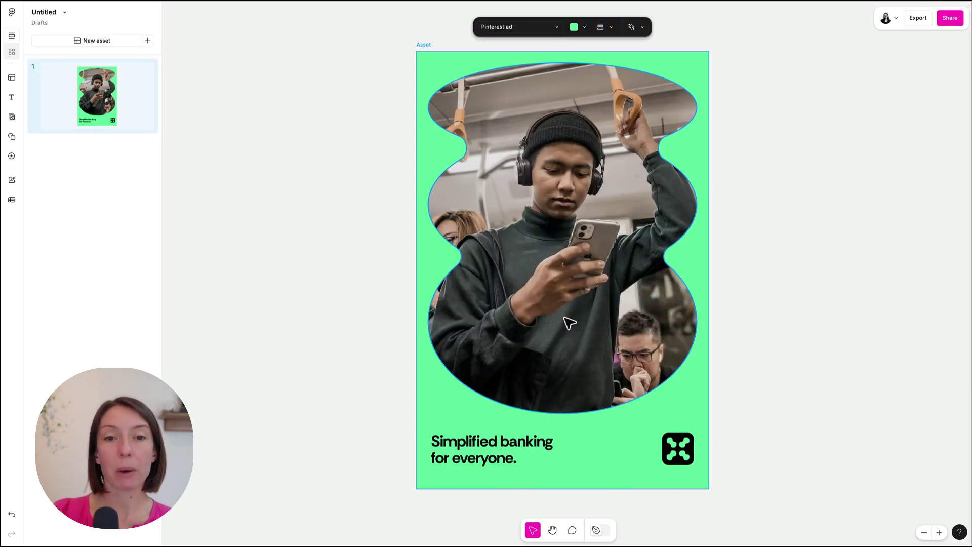
Step: Drag the twigma logo from Icons to the ad's bottom-right corner and swap it to the black version
left_click(586, 314)
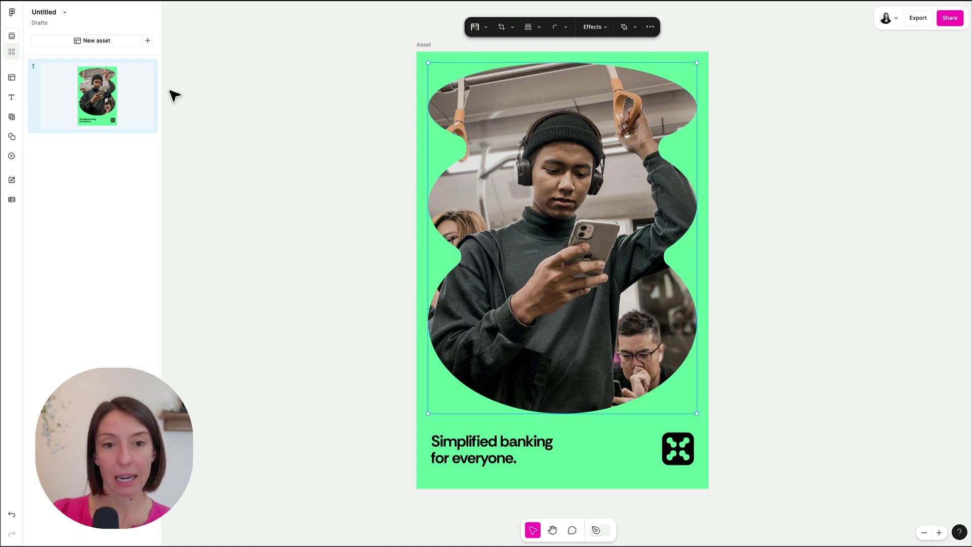
left_click(11, 101)
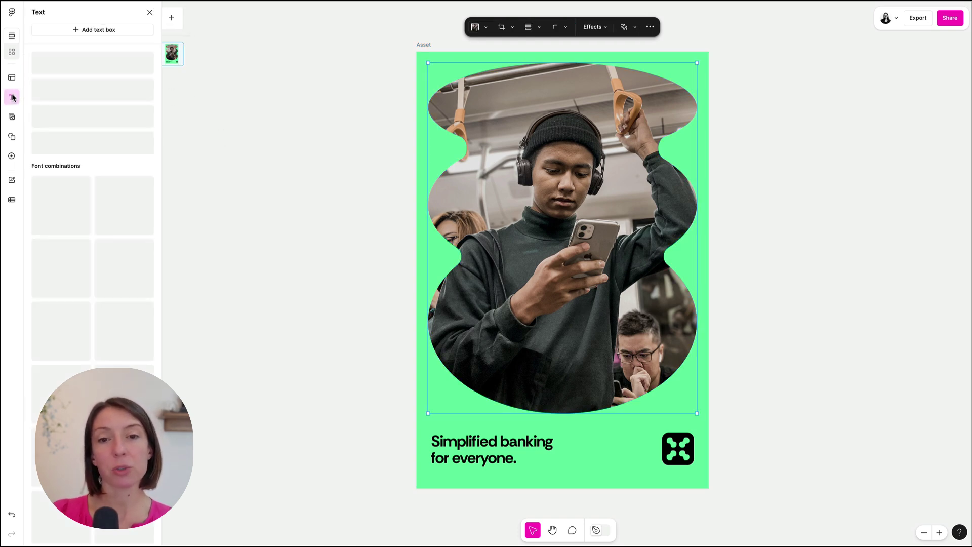
left_click(12, 119)
left_click(11, 136)
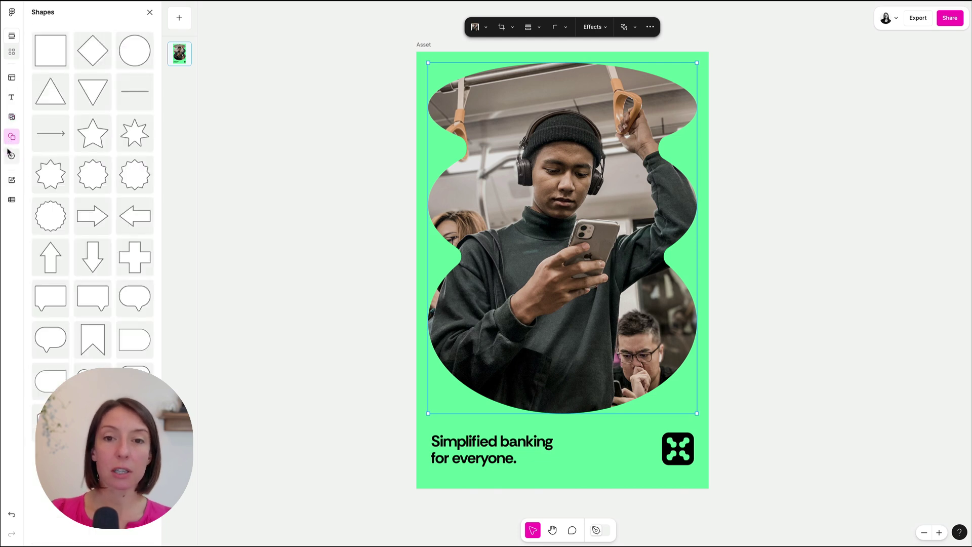
left_click(11, 157)
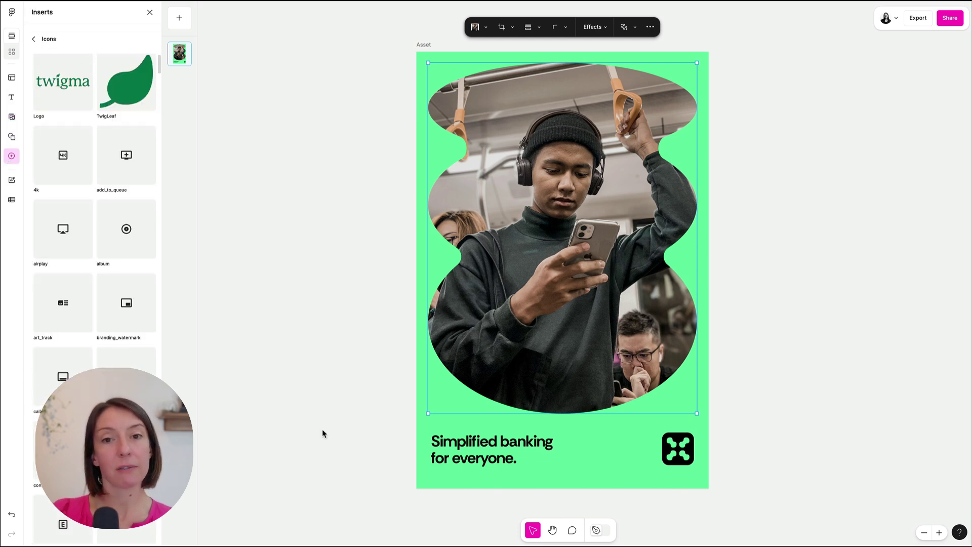
left_click_drag(527, 288, 647, 449)
left_click(476, 27)
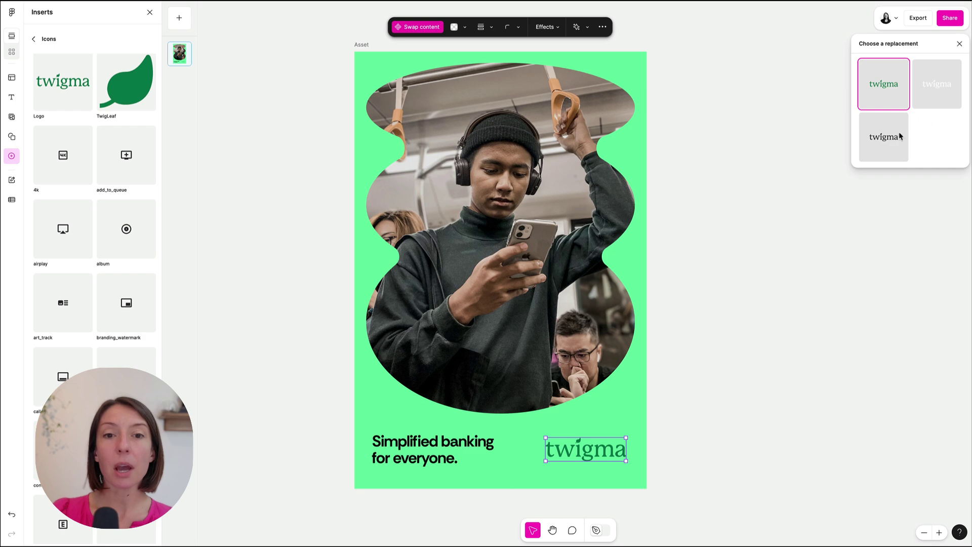
left_click(877, 145)
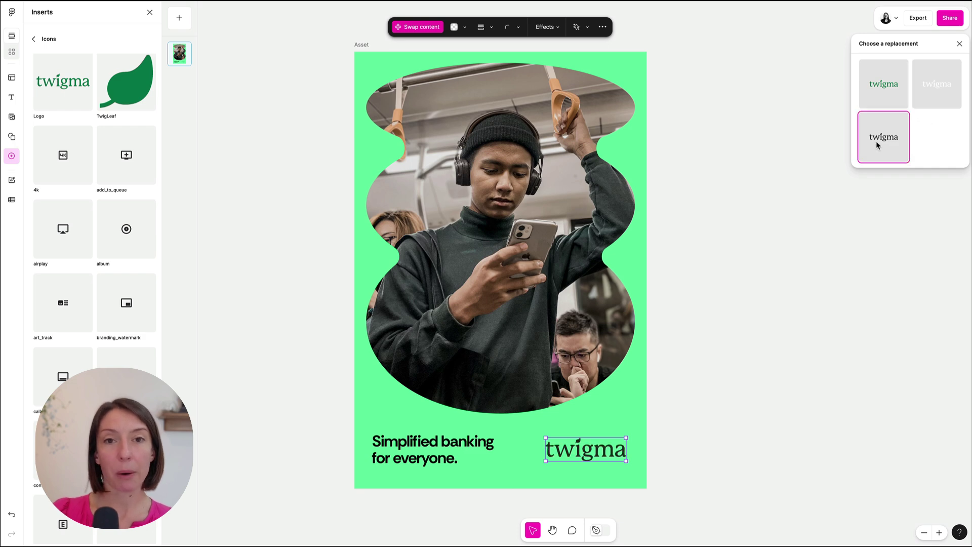
left_click(778, 400)
left_click(12, 117)
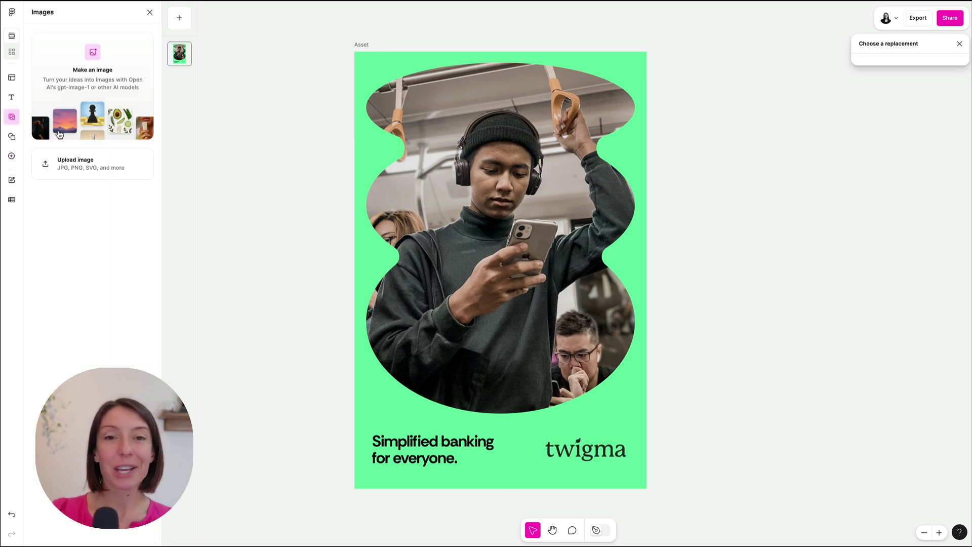
Step: Replace the commuter photo with a new AI-generated image of a potted plant
left_click(456, 127)
left_click(478, 26)
left_click(513, 75)
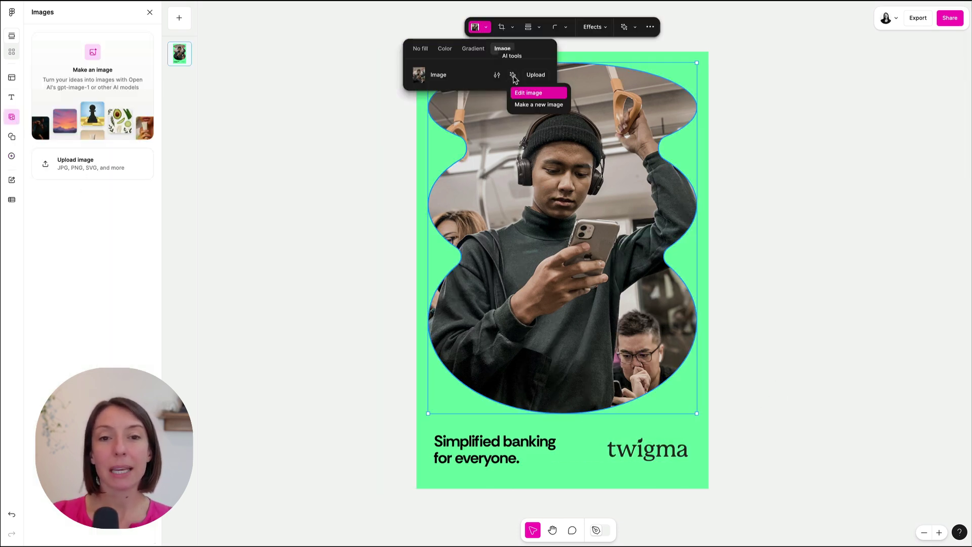
left_click(526, 105)
type("A houseplant in a container on a sunny shelf")
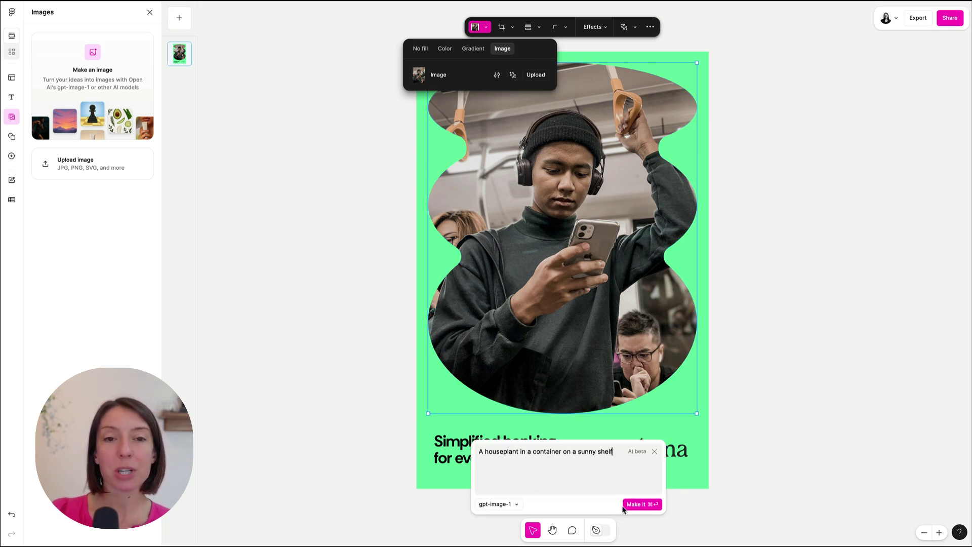
left_click(624, 505)
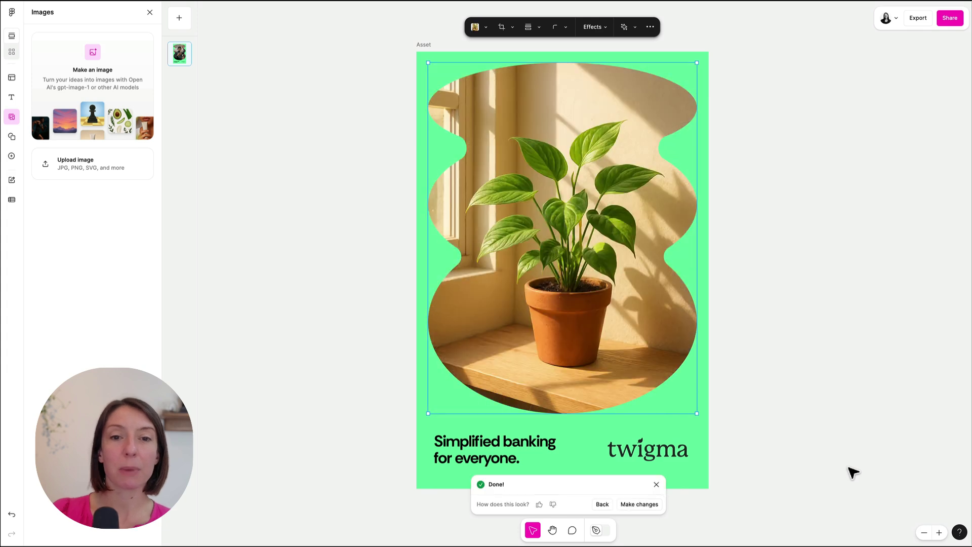
Step: Rewrite the headline to 'Plant a little sunshine.' and review its text colour palette
double_click(494, 450)
type("Plant a little")
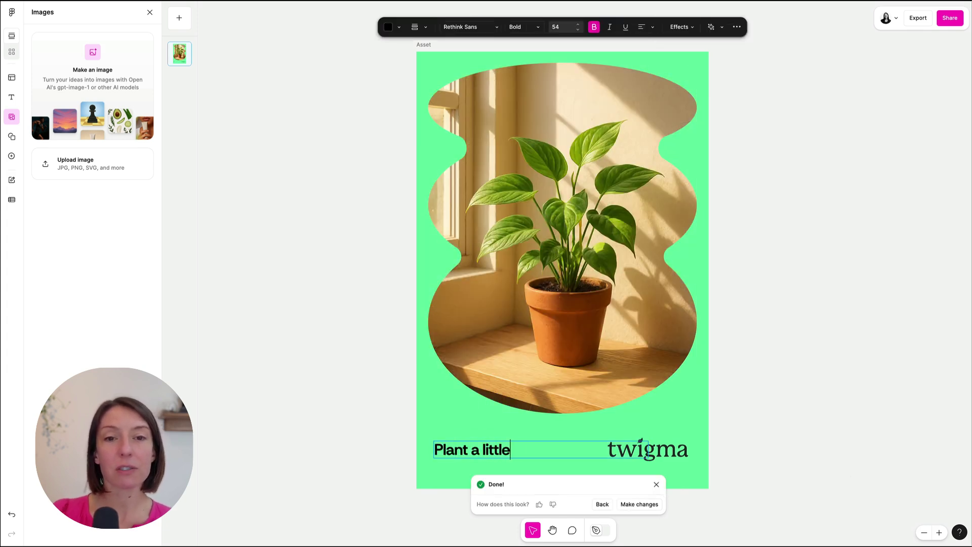
type(" sunshine.")
left_click(400, 27)
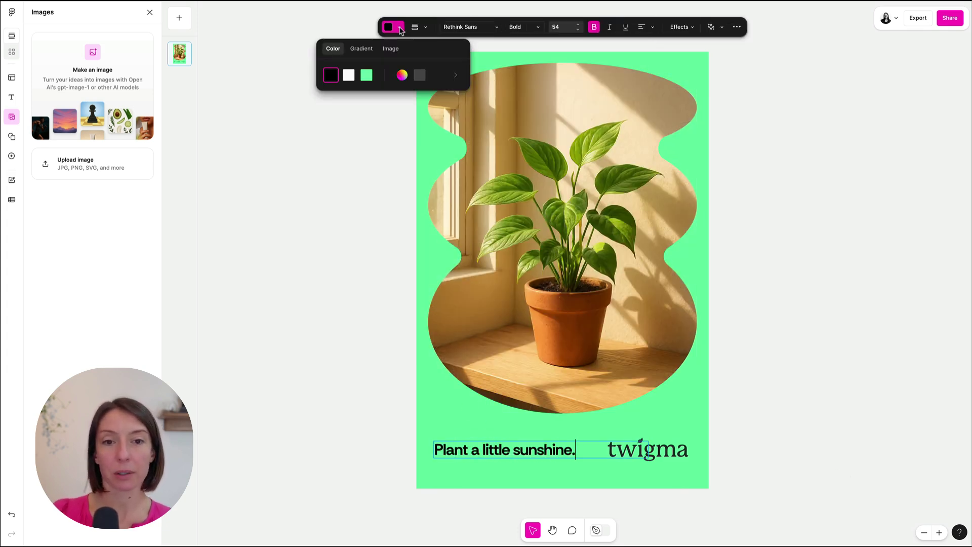
left_click(456, 77)
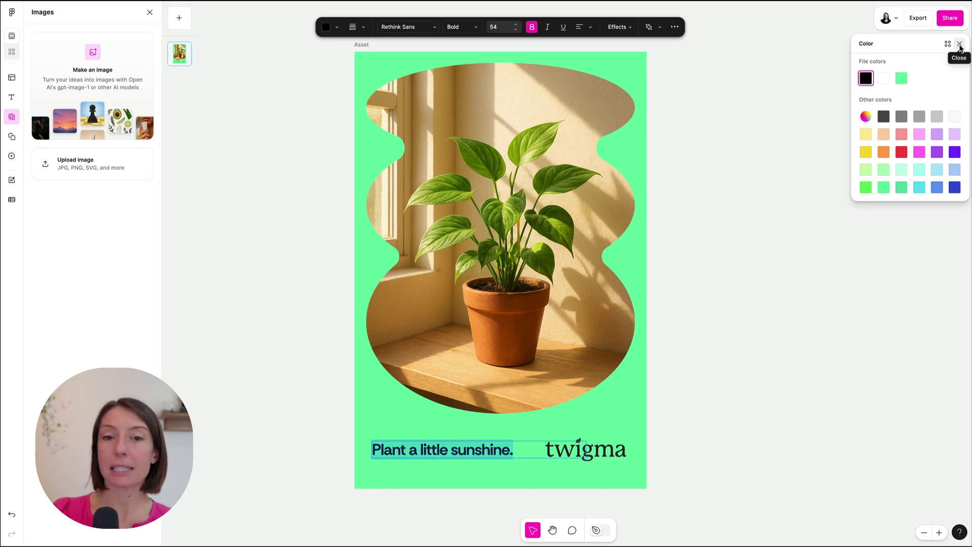
left_click(959, 44)
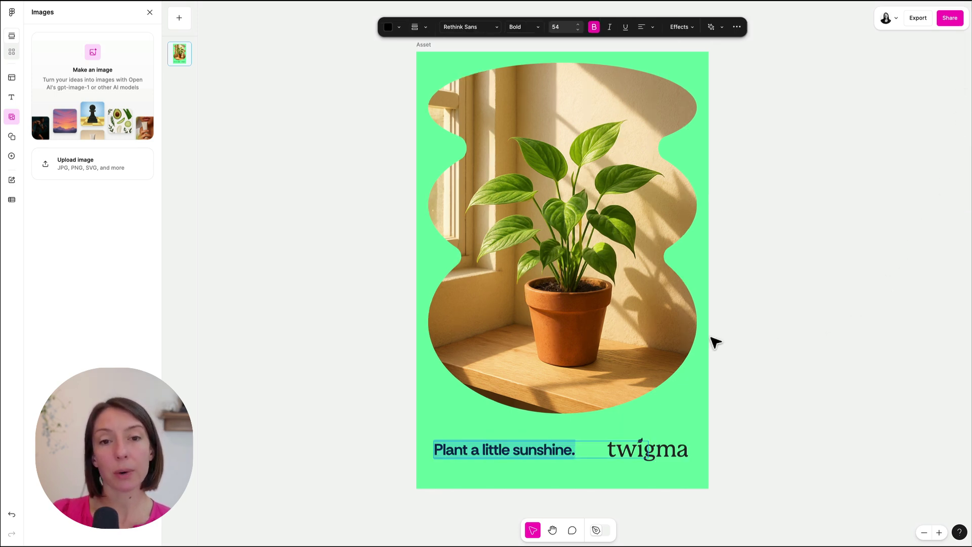
left_click(344, 326)
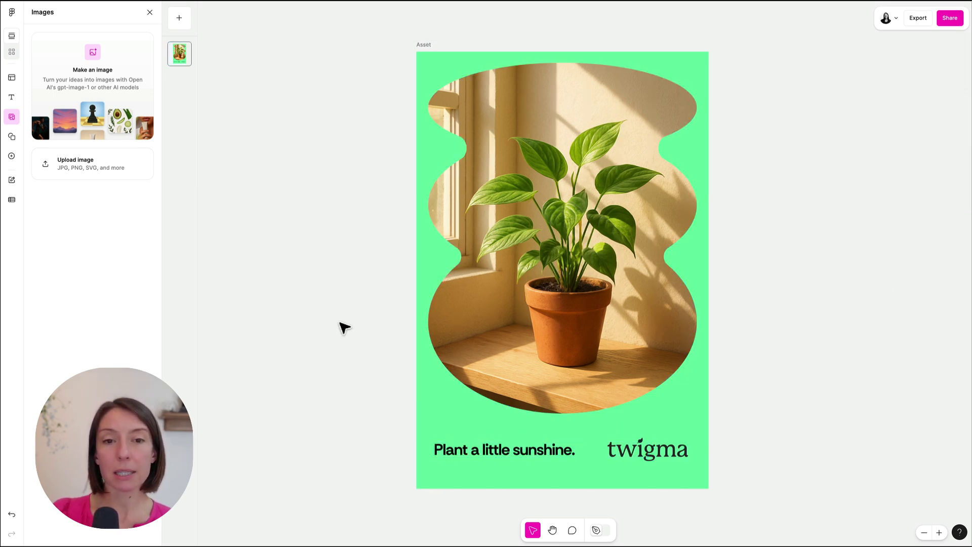
left_click(11, 77)
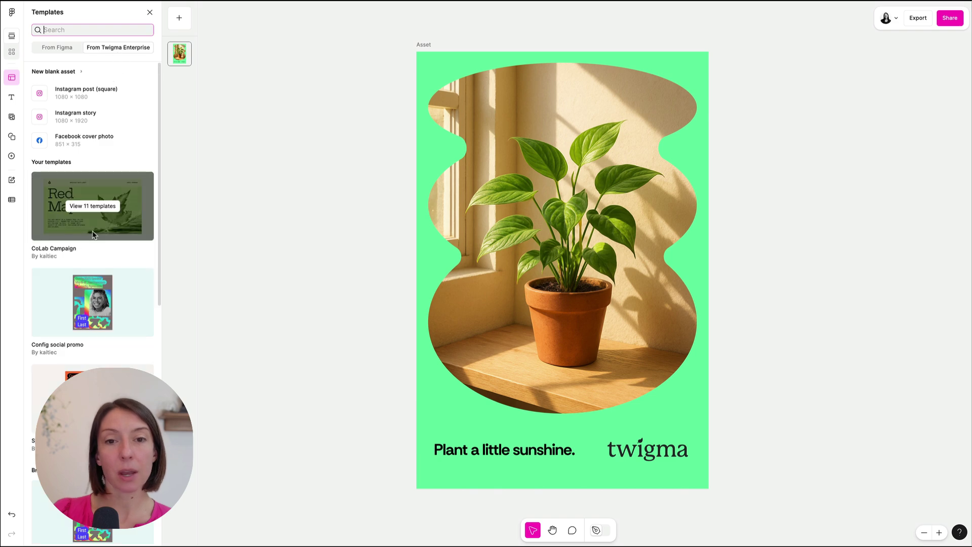
Step: Add the CoLab butterfly event story and retitle it 'Hummingbird Spotting at Hampton Park'
left_click(93, 224)
scroll(111, 283, "down", 5)
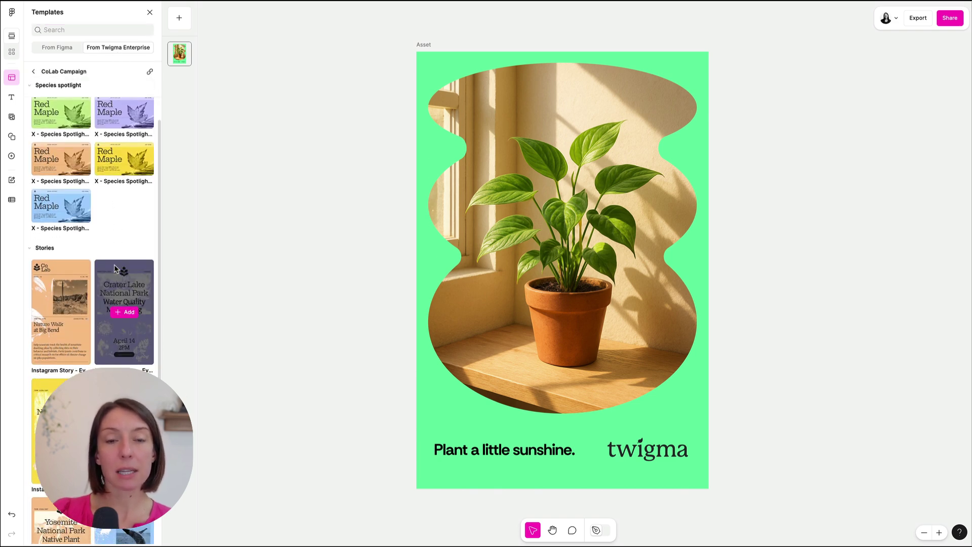
left_click(122, 357)
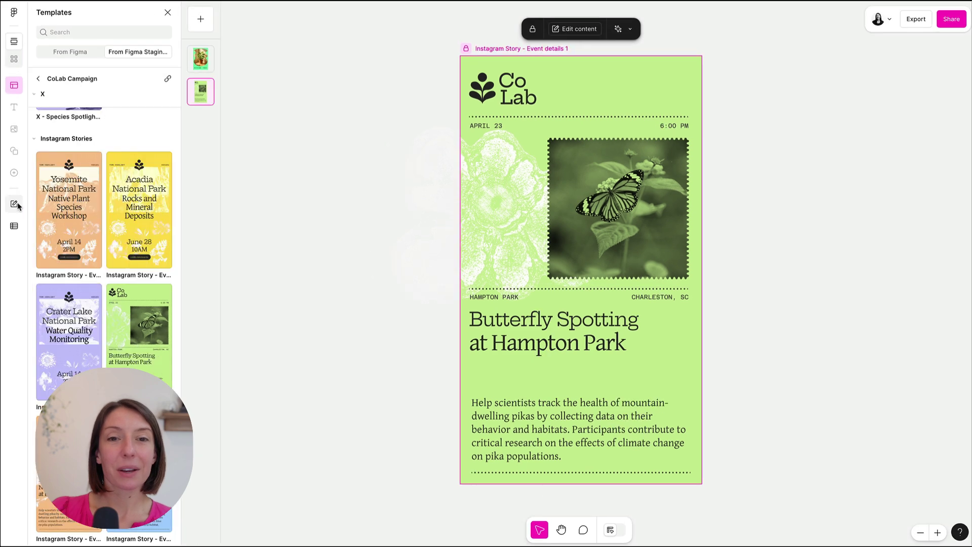
left_click(18, 205)
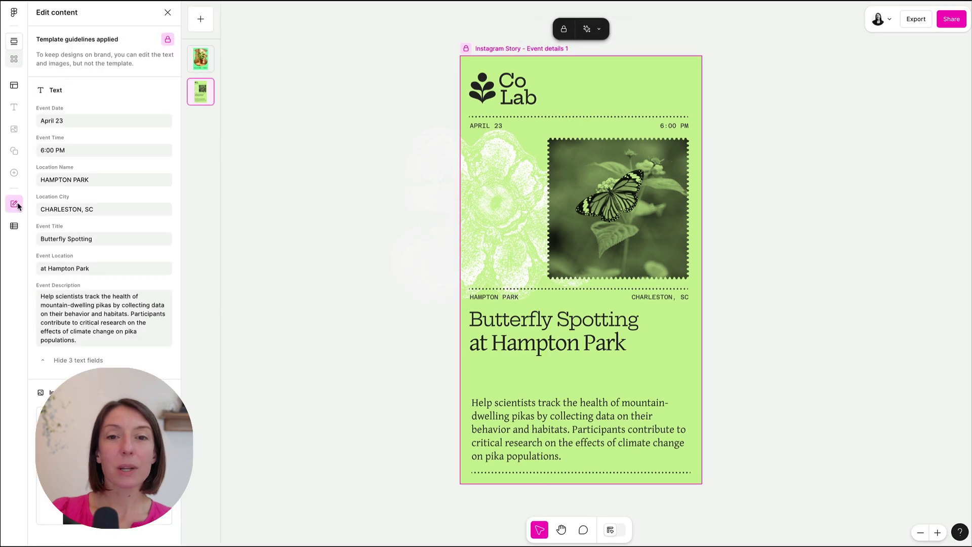
double_click(57, 241)
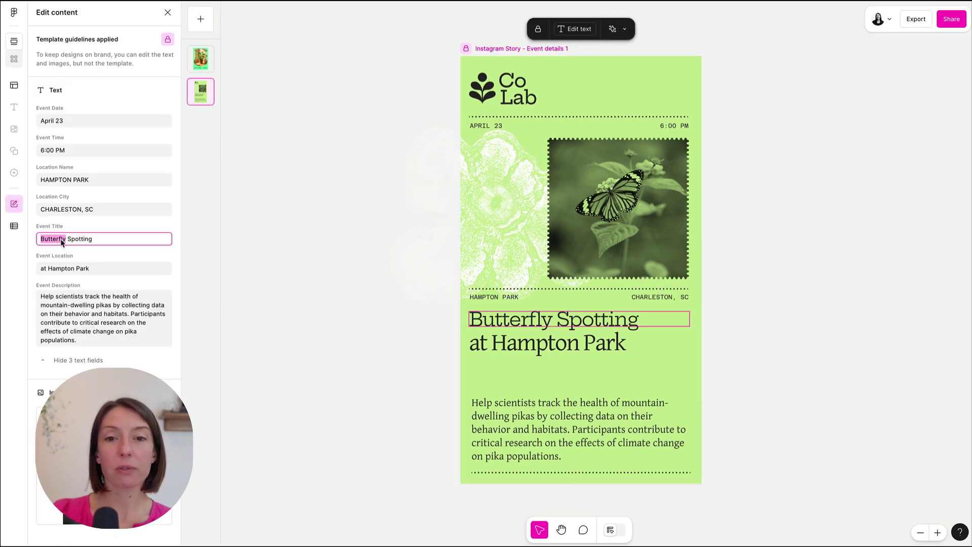
type("Humm")
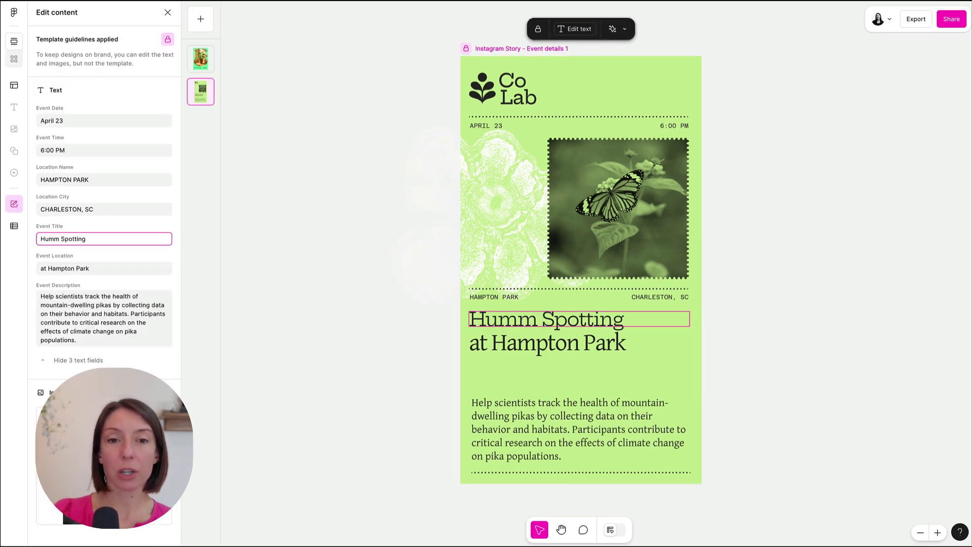
type("ingbird")
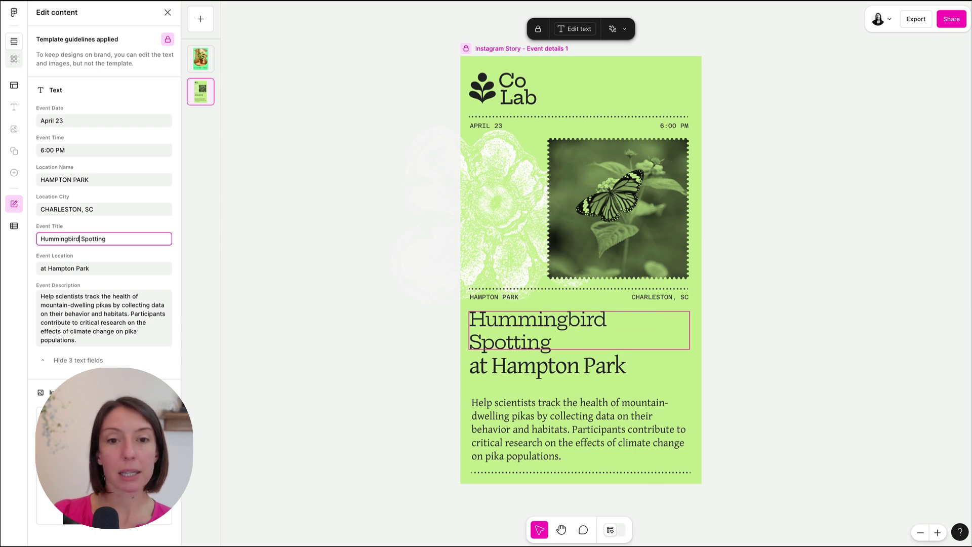
left_click(317, 268)
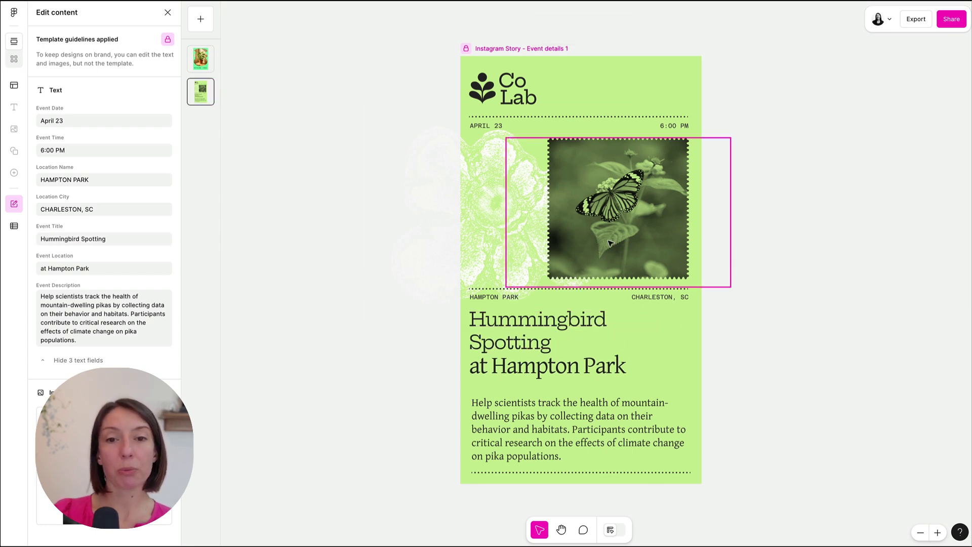
left_click(94, 506)
Step: AI-edit the story photo with the prompt 'Swap butterfly with black and white hummingbird'
left_click(86, 497)
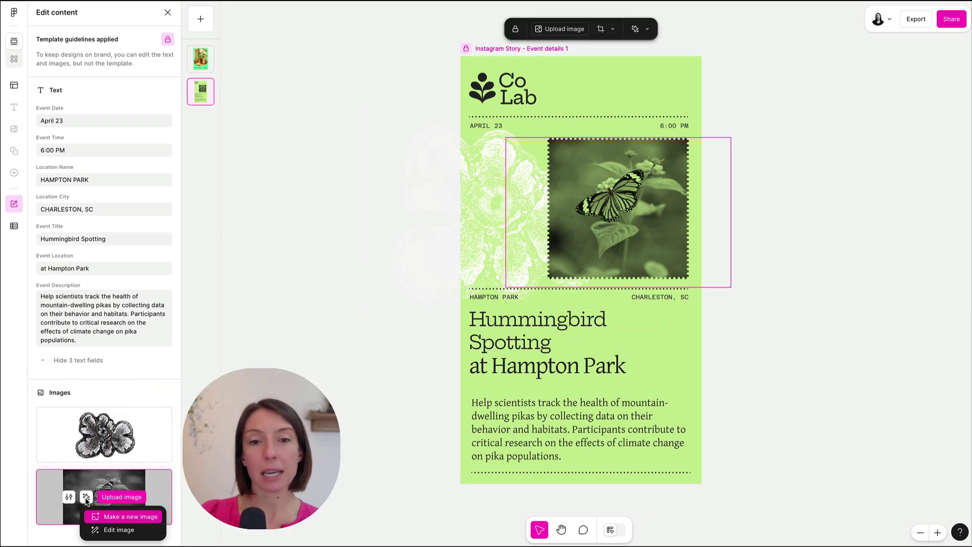
left_click(114, 527)
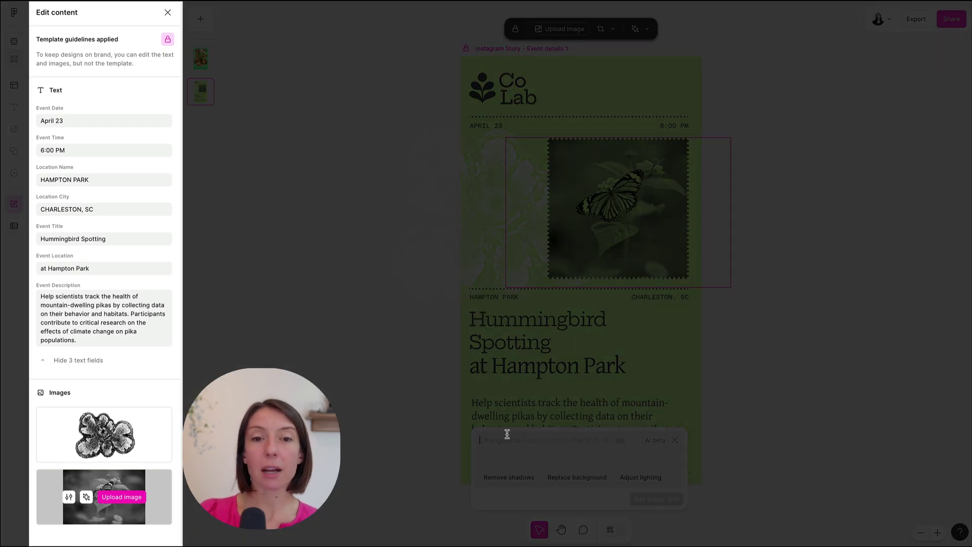
type("Swap with b")
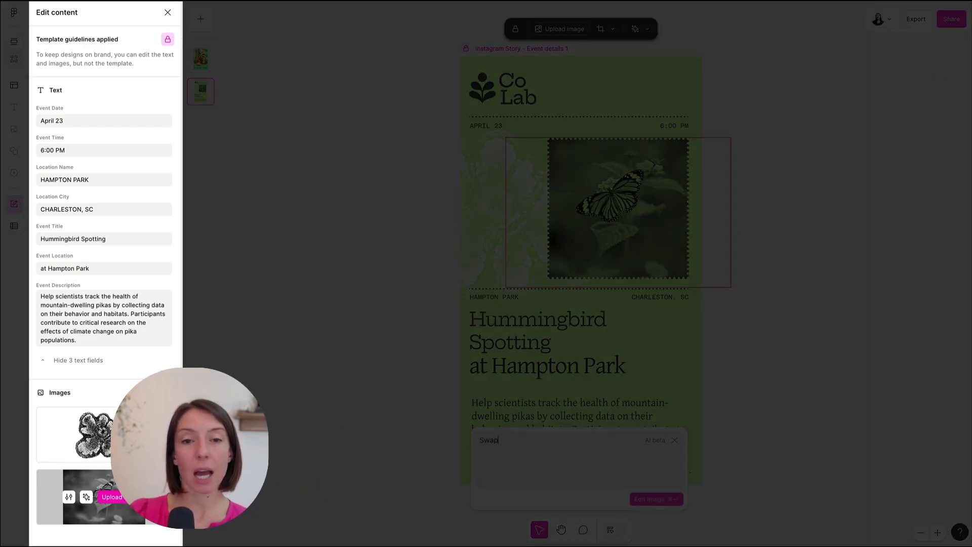
key("BackSpace")
key("BackSpace")
key("BackSpace")
key("BackSpace")
key("BackSpace")
key("BackSpace")
type("butterfly with black and white")
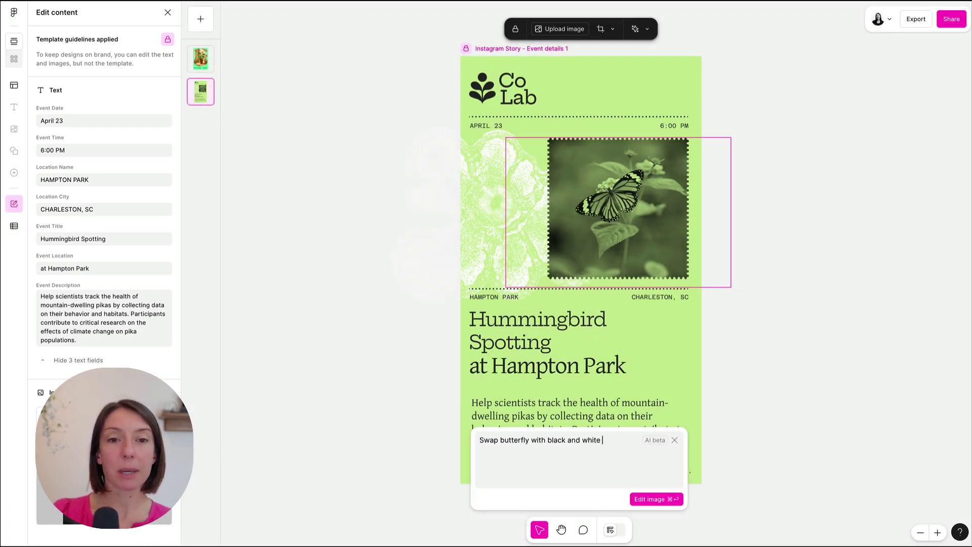
type(" hummingbird")
key("super+Return")
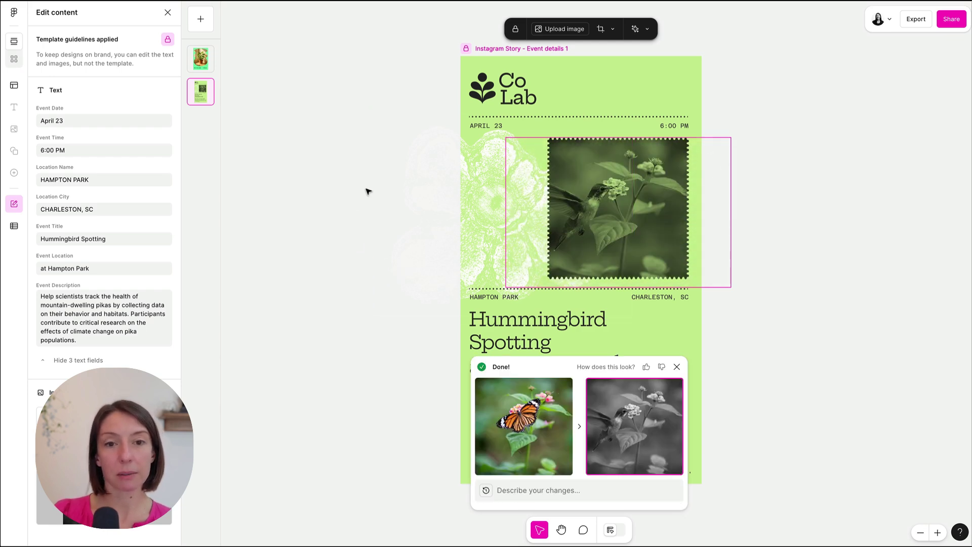
double_click(489, 127)
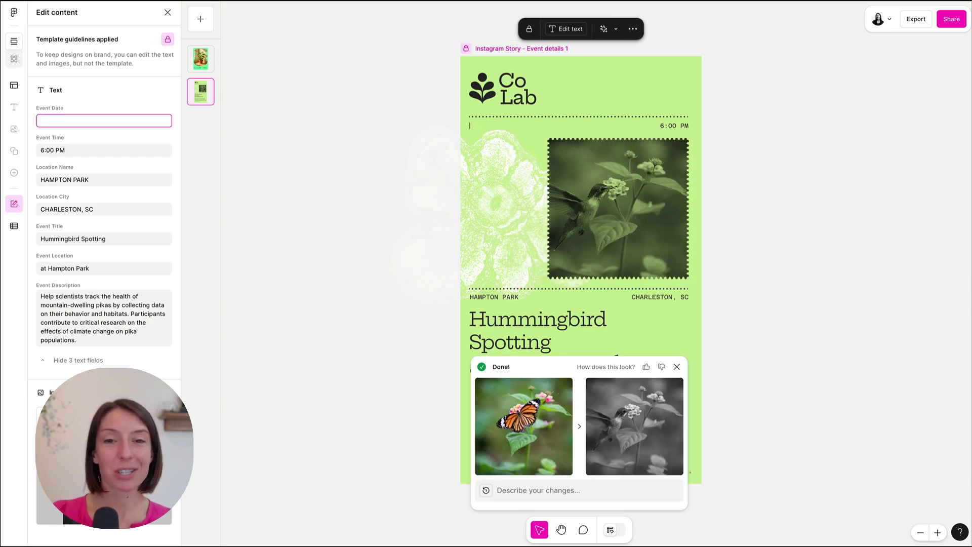
Step: Set the event date to JULY 22 and remove the story frame's template guidelines
left_click(438, 177)
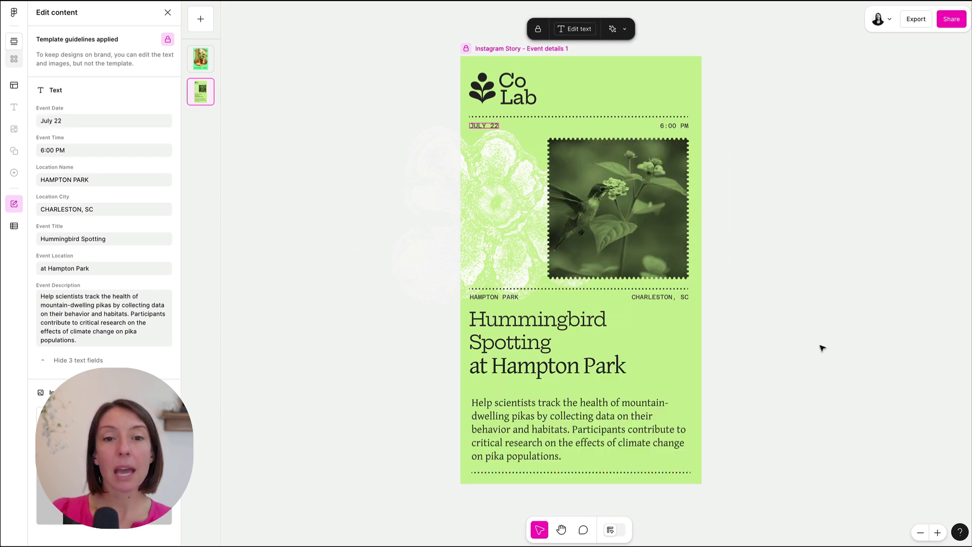
left_click(481, 49)
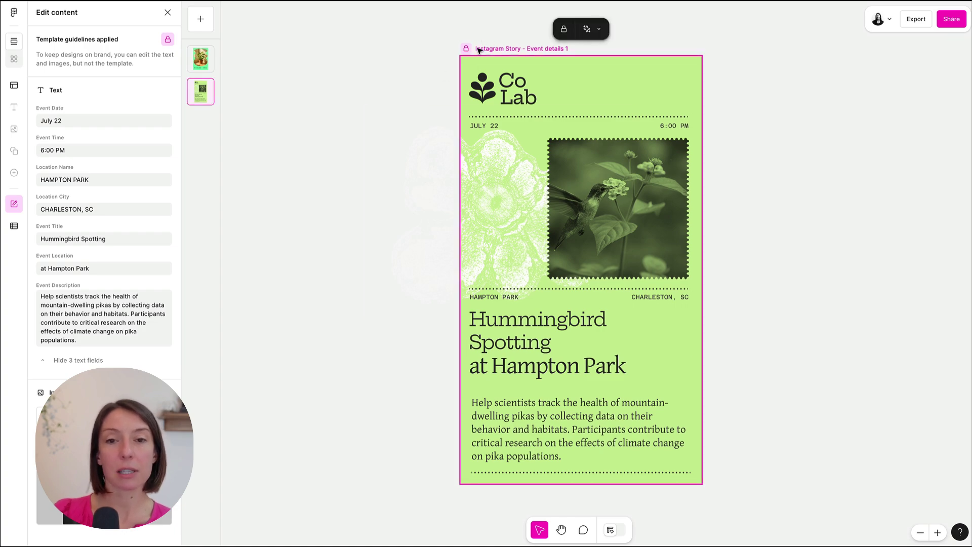
left_click(563, 32)
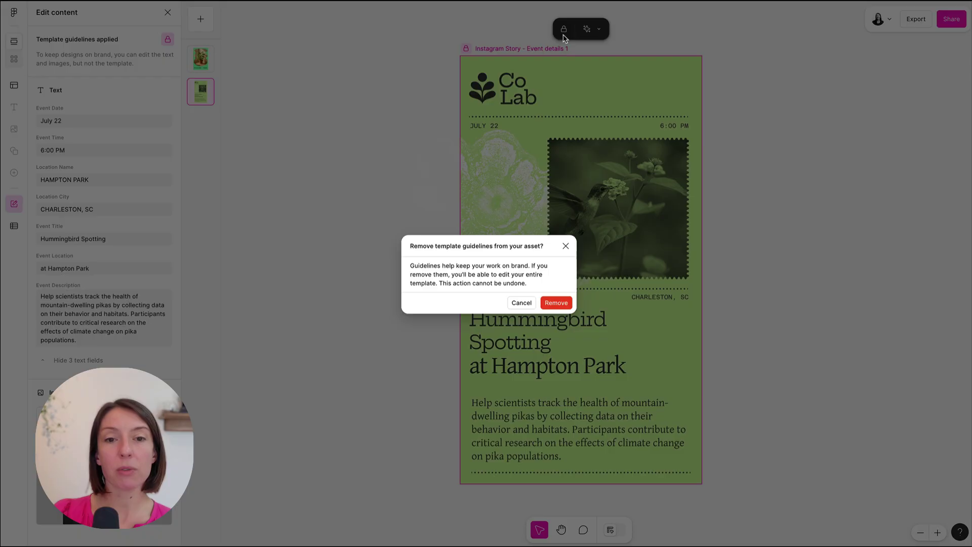
left_click(548, 304)
Step: Nudge the event description slightly upward and return to the grid view of all assets
left_click(539, 415)
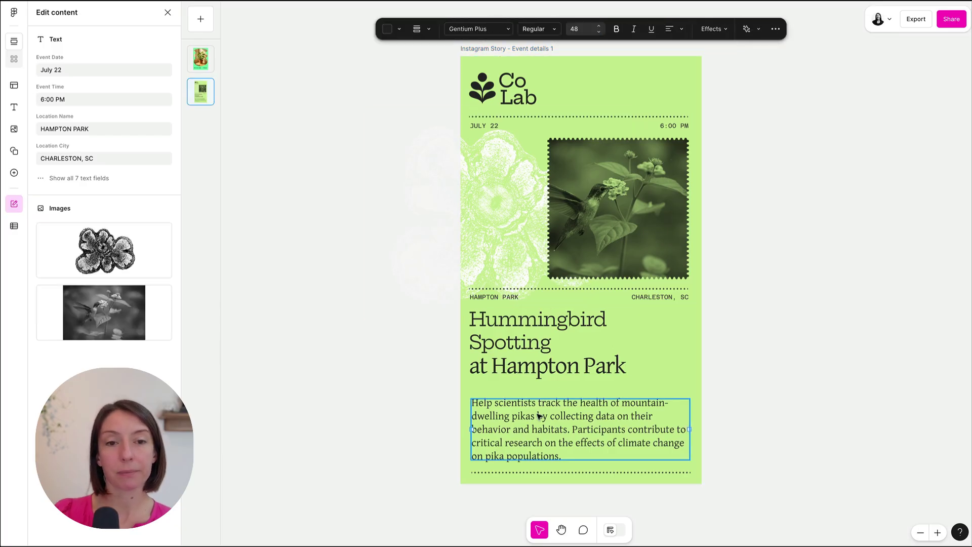
left_click_drag(537, 417, 537, 414)
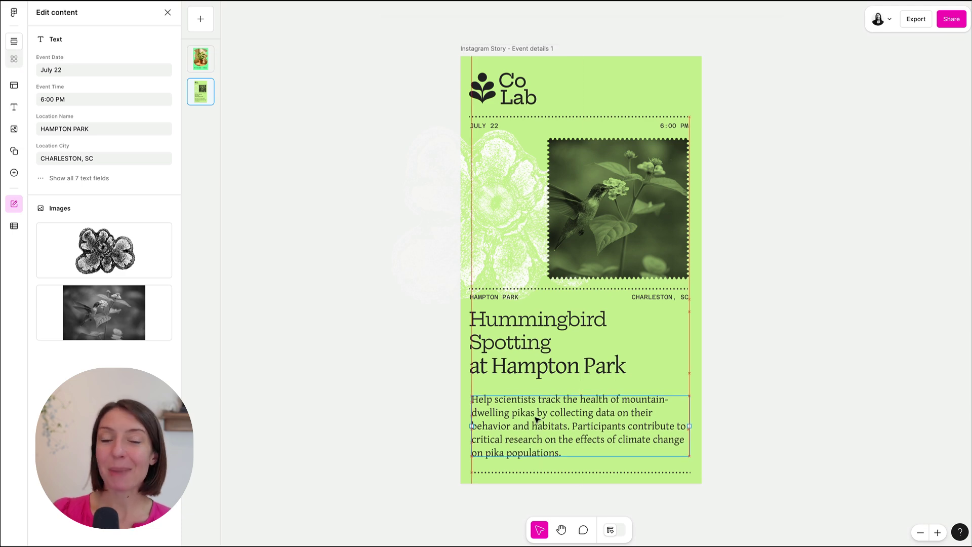
left_click(275, 236)
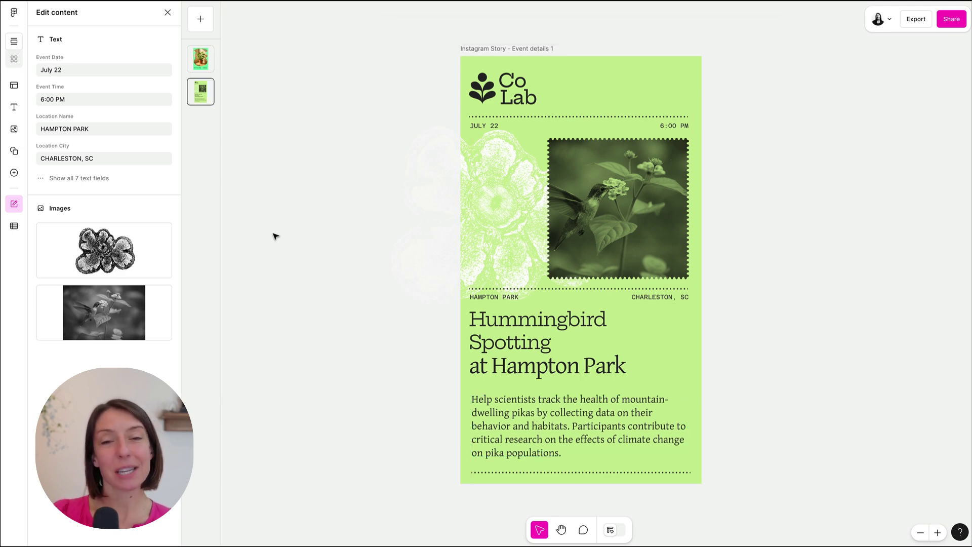
left_click(14, 59)
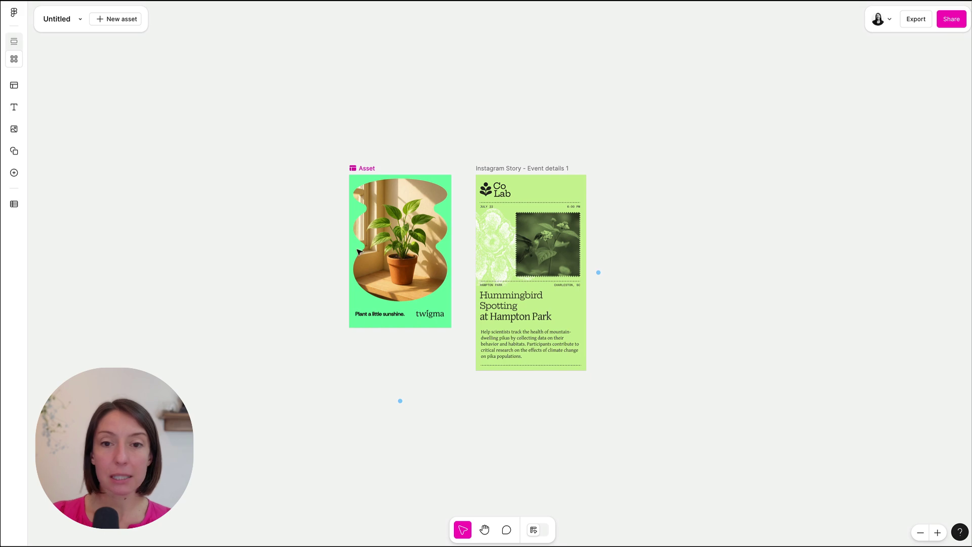
left_click(14, 86)
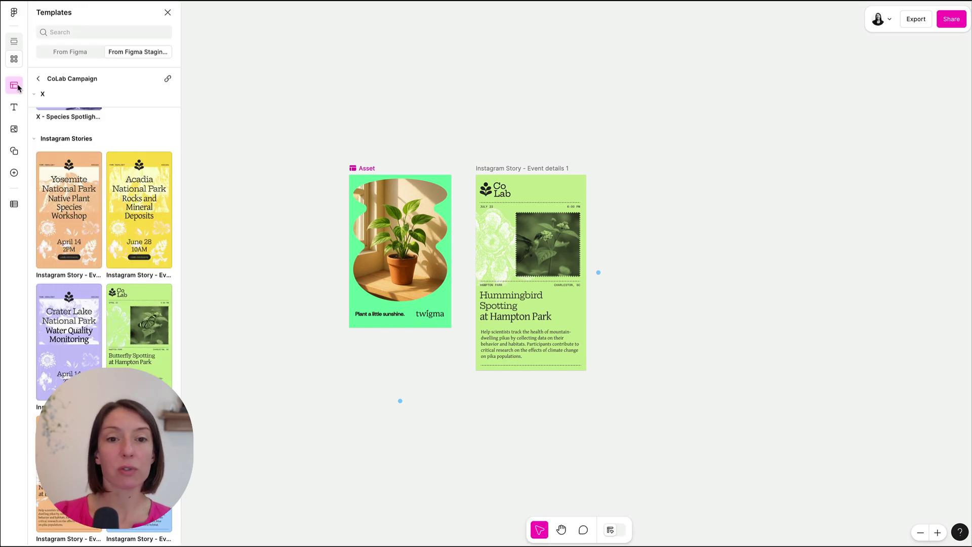
scroll(142, 339, "up", 4)
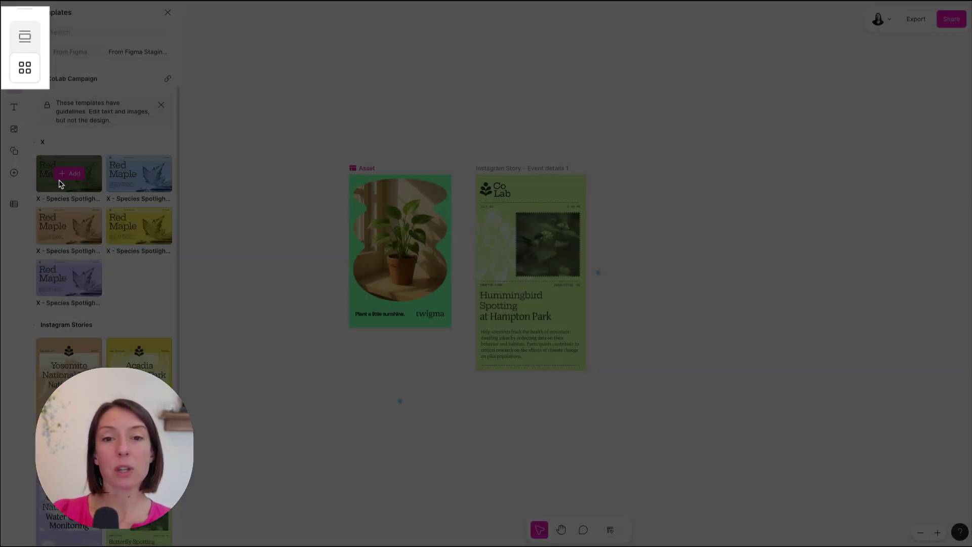
Step: Add the green, blue, orange, yellow and purple Red Maple spotlights and drag them into a new lower row
left_click(59, 180)
left_click(126, 182)
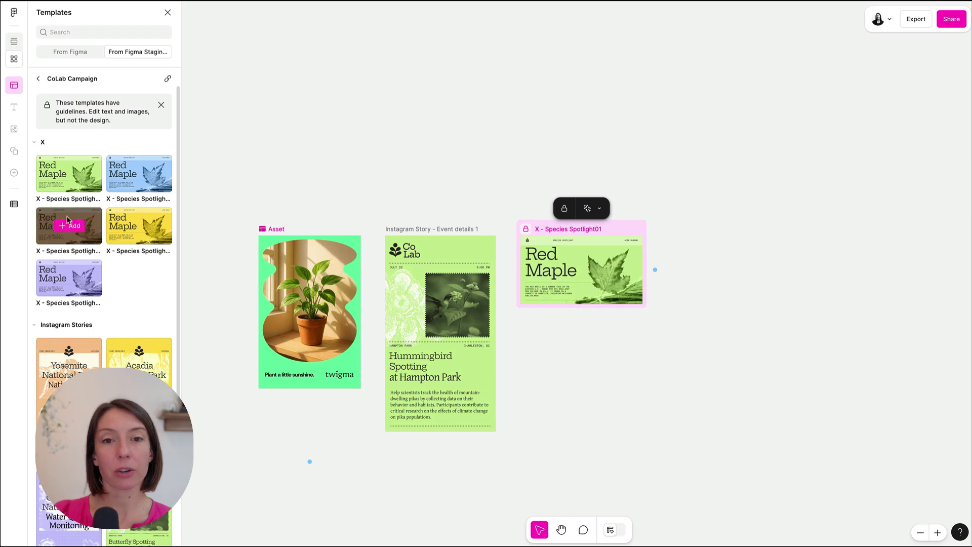
left_click(70, 233)
left_click(131, 238)
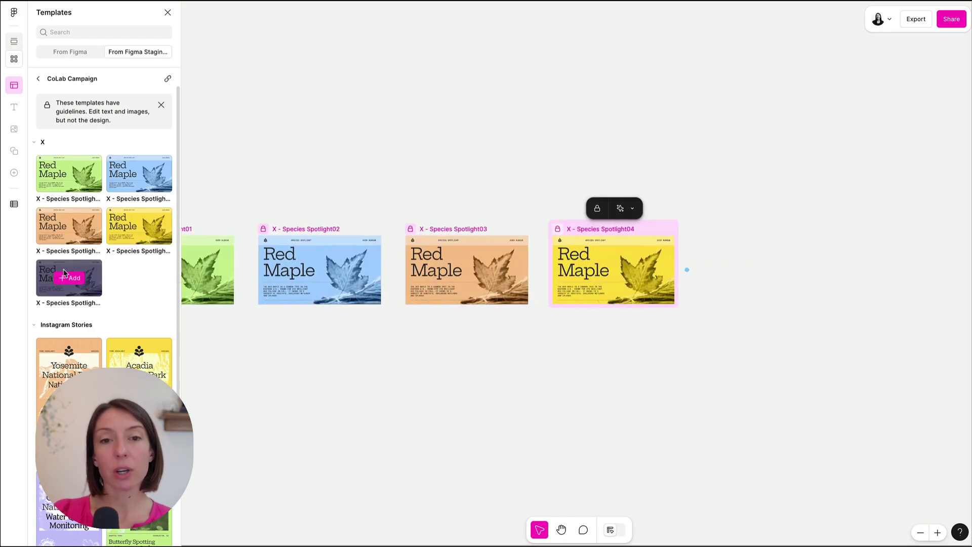
left_click(66, 277)
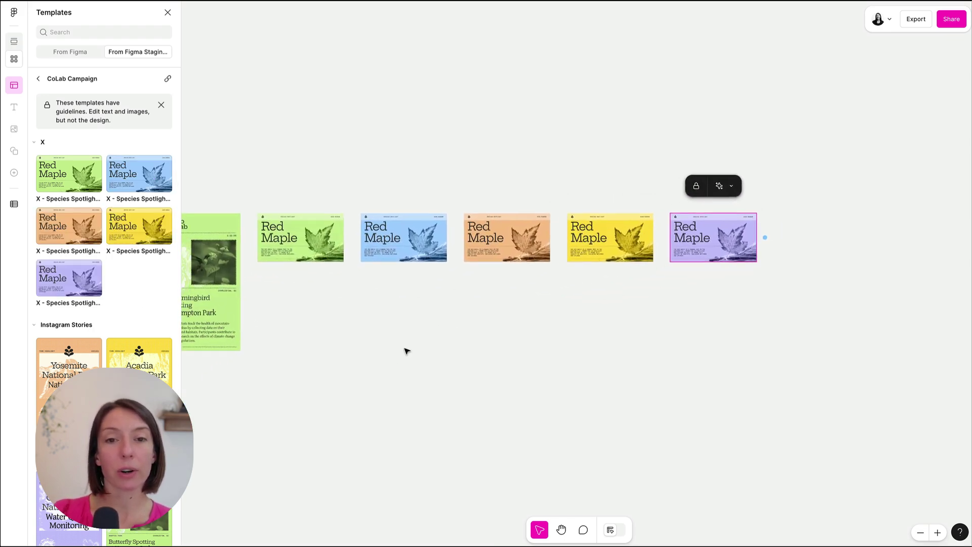
left_click_drag(881, 261, 229, 378)
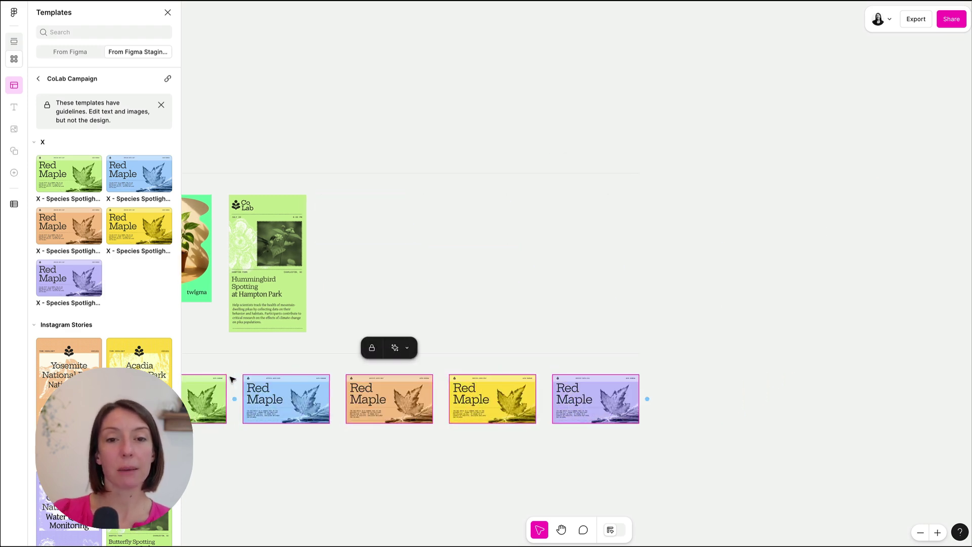
scroll(229, 379, "left", 3)
scroll(324, 433, "down", 5)
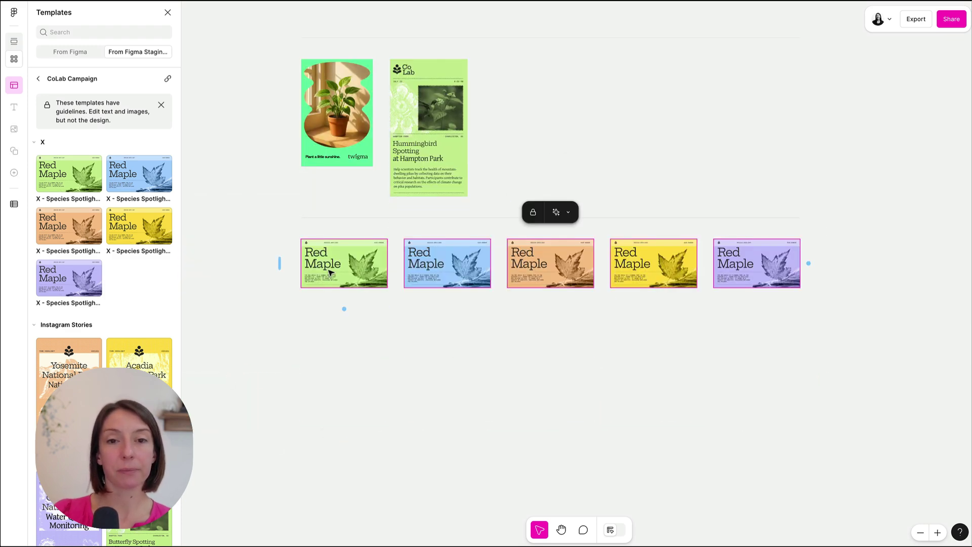
scroll(329, 273, "up", 5)
scroll(346, 393, "down", 2)
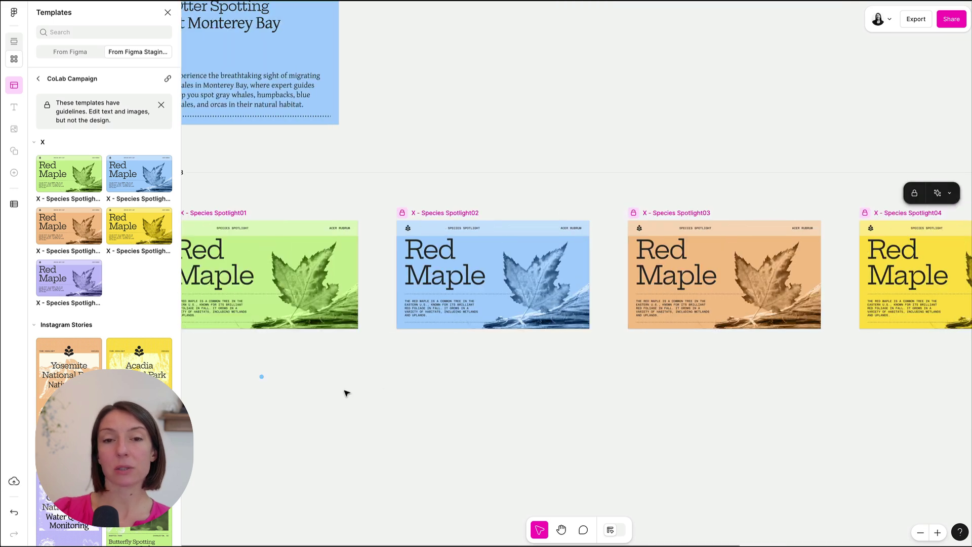
scroll(345, 393, "left", 2)
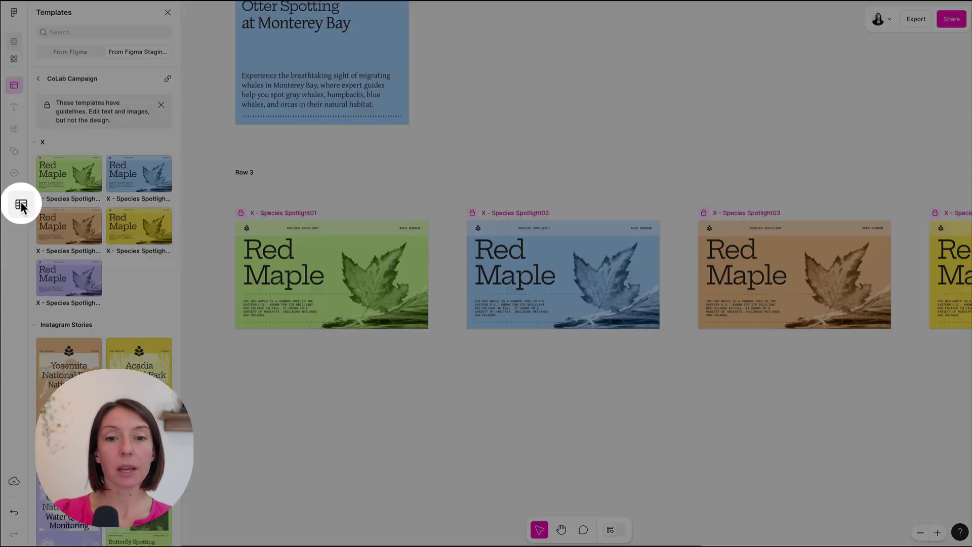
Step: Upload Species Spotlight (1).xlsx from Downloads into bulk create
left_click(15, 206)
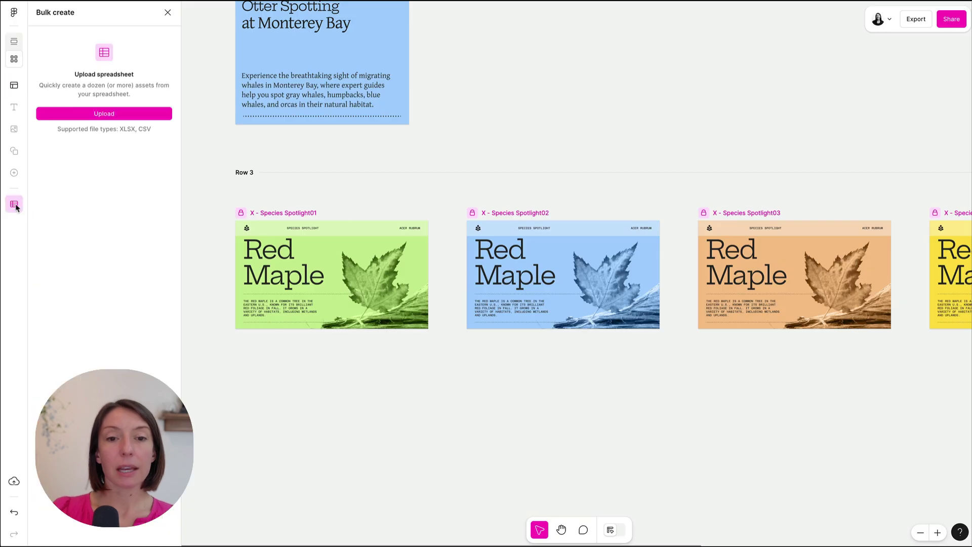
left_click(120, 112)
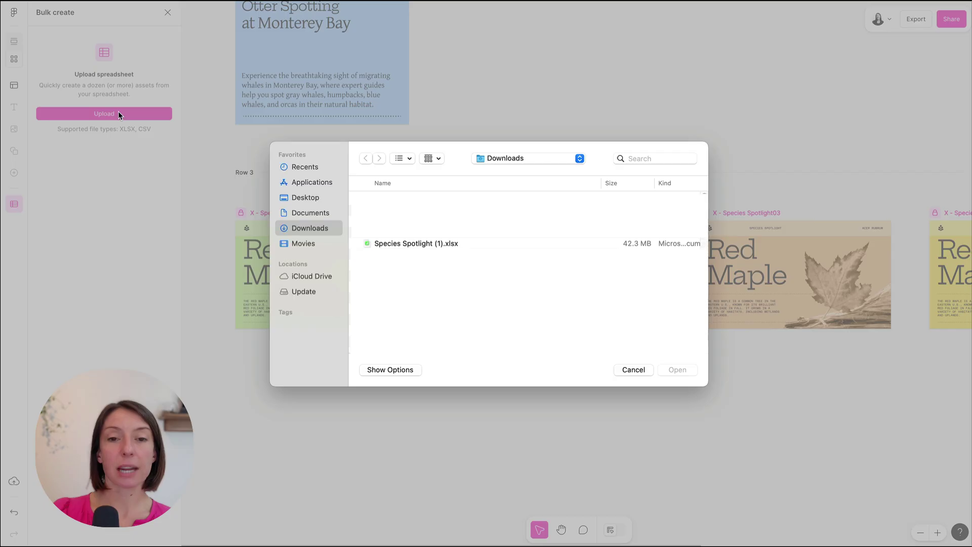
double_click(407, 244)
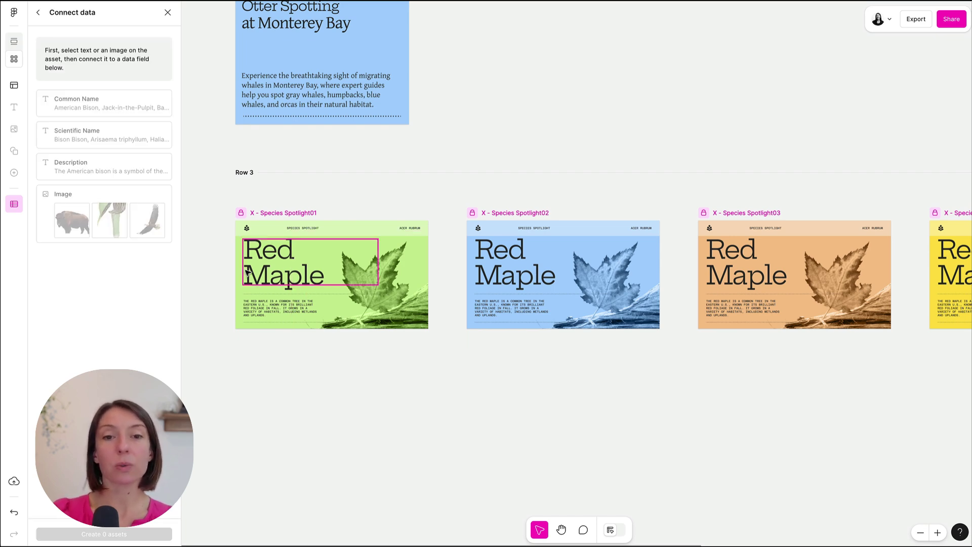
Step: Connect every Spotlight title to Common Name and every Latin-name label to Scientific Name
left_click(297, 225)
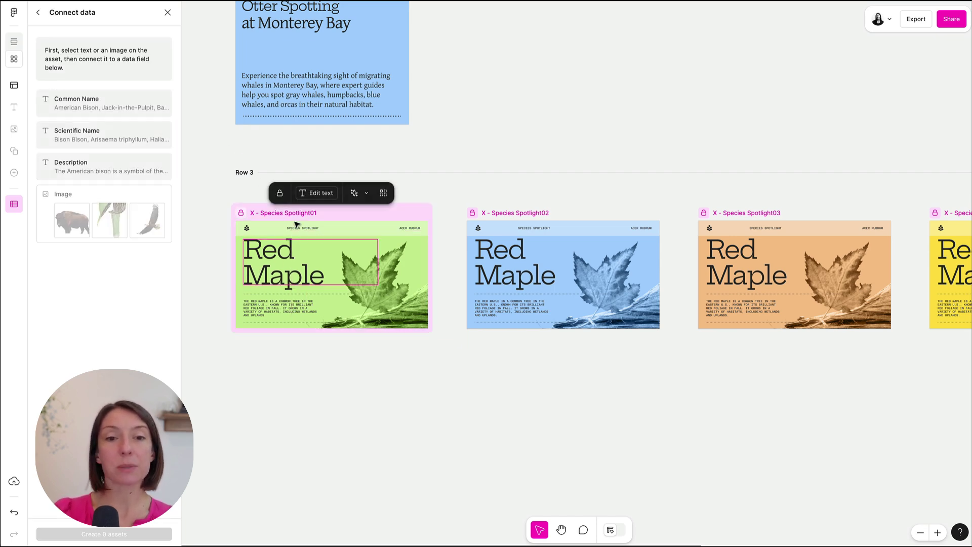
left_click(383, 196)
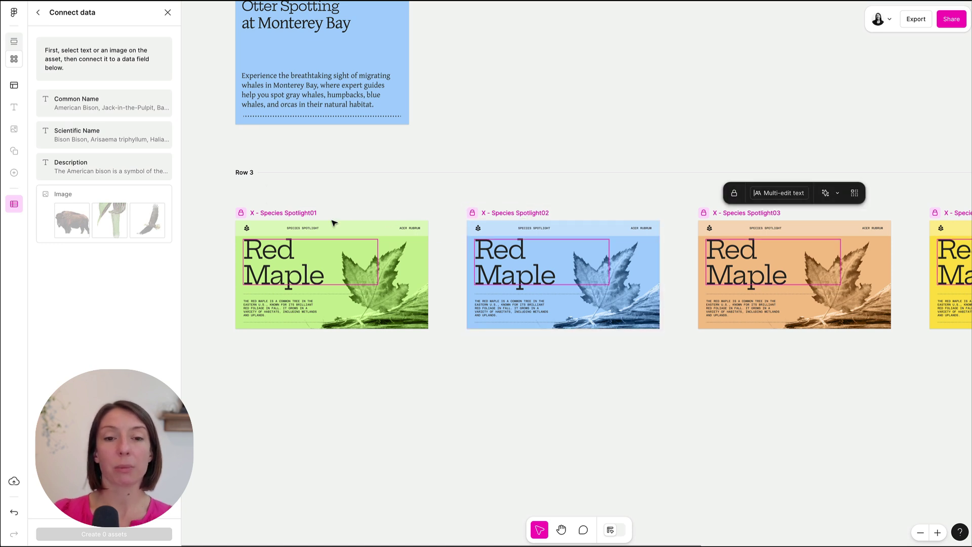
left_click(110, 109)
left_click(409, 228)
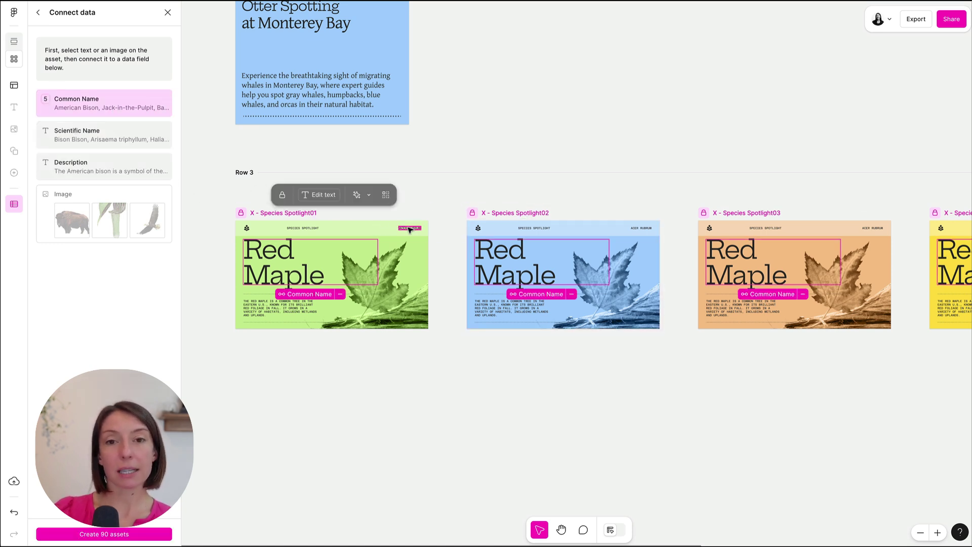
left_click(384, 195)
left_click(128, 139)
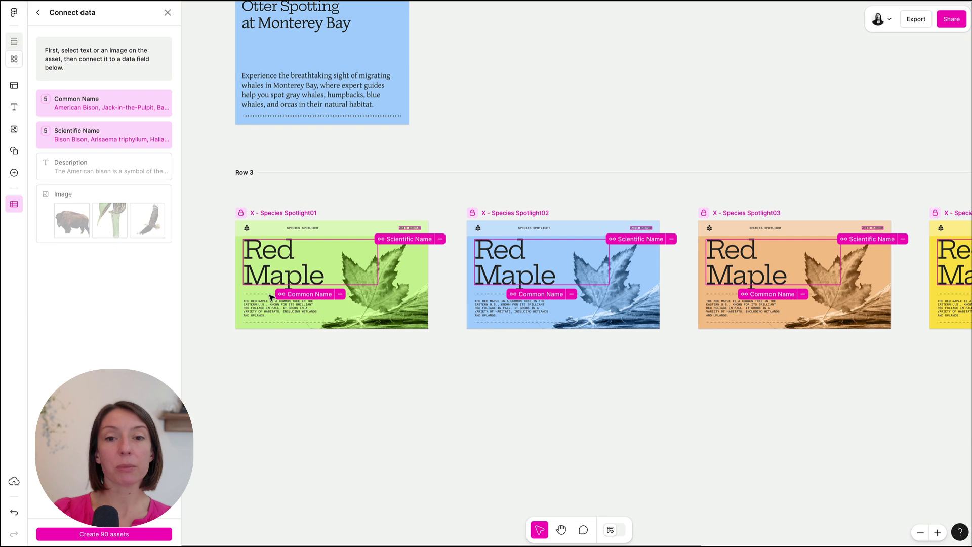
Step: Link all descriptions to the Description field and leaf images to Image, then create 90 assets
left_click(269, 307)
left_click(384, 193)
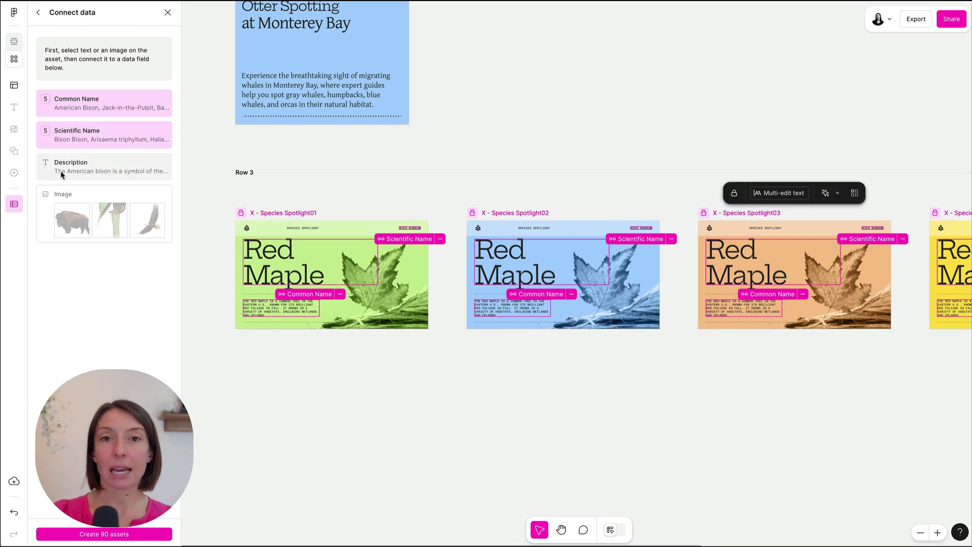
left_click(60, 165)
left_click(392, 304)
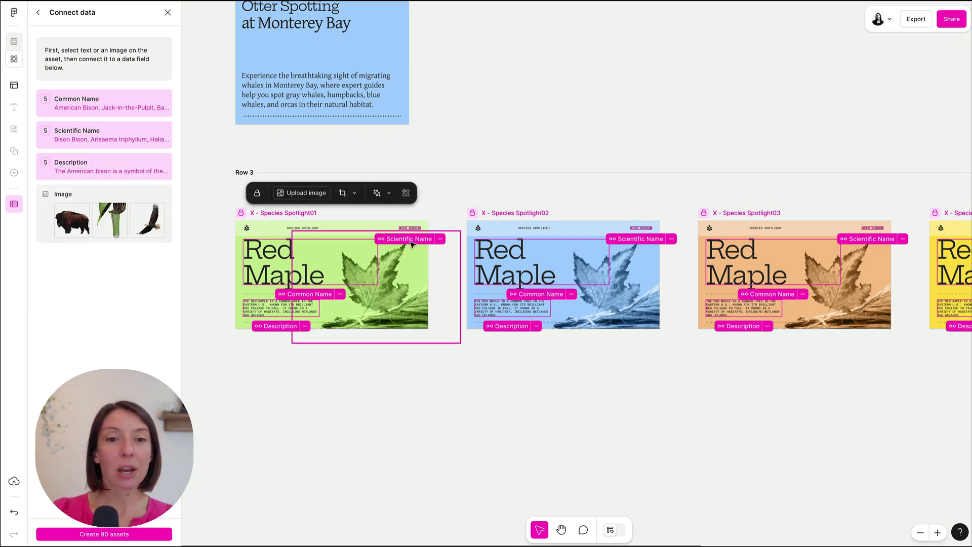
left_click(405, 193)
left_click(105, 216)
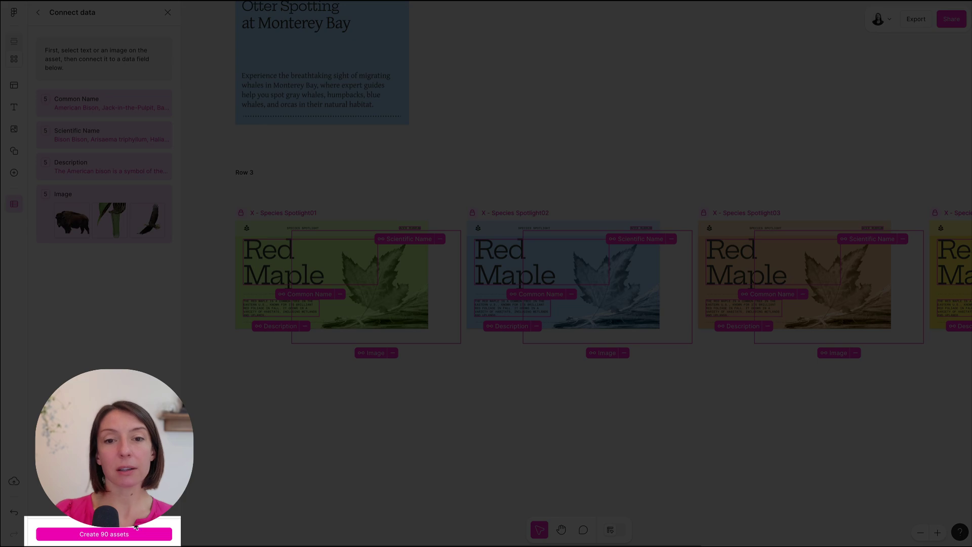
left_click(104, 533)
Step: Shorten the American Pika description with the AI rewrite option
scroll(409, 446, "down", 5)
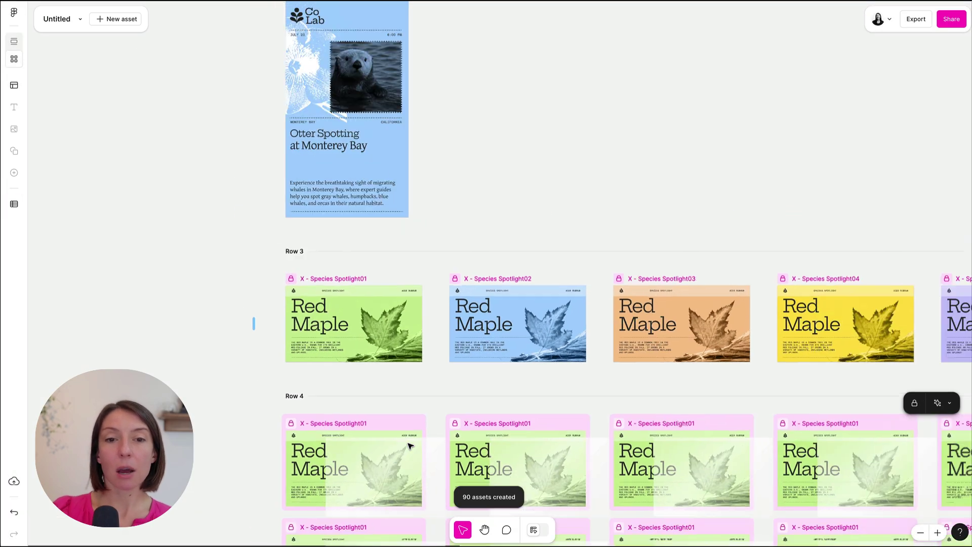
scroll(409, 446, "down", 10)
scroll(409, 445, "right", 5)
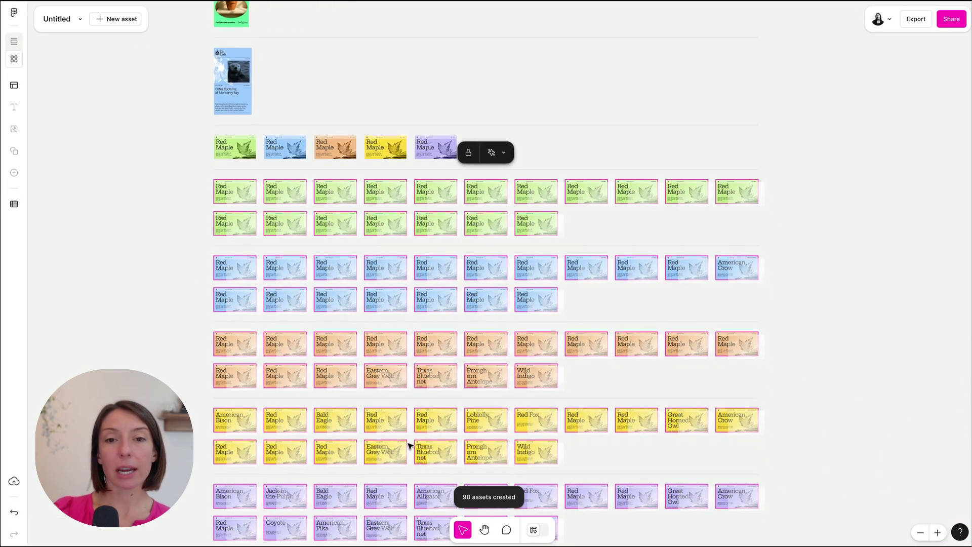
scroll(309, 347, "up", 5)
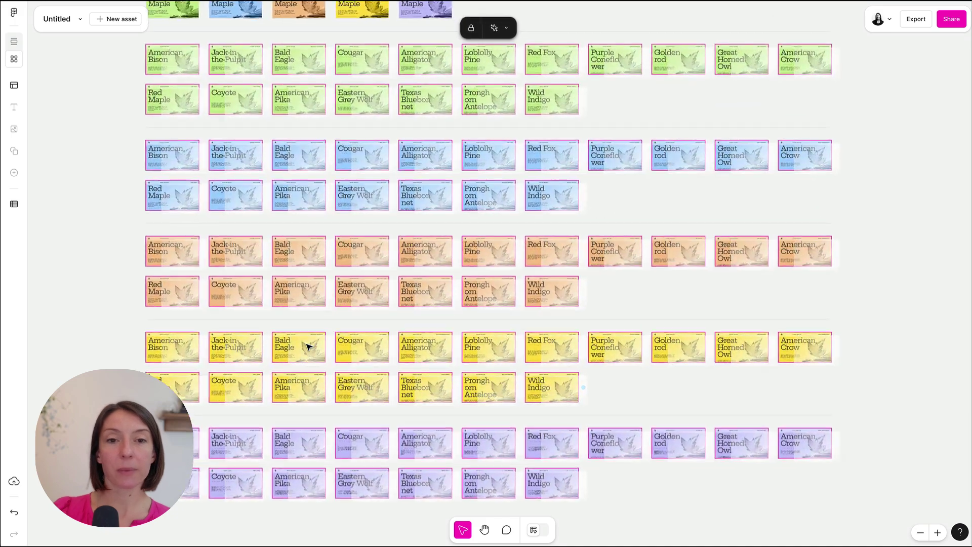
scroll(243, 203, "up", 10)
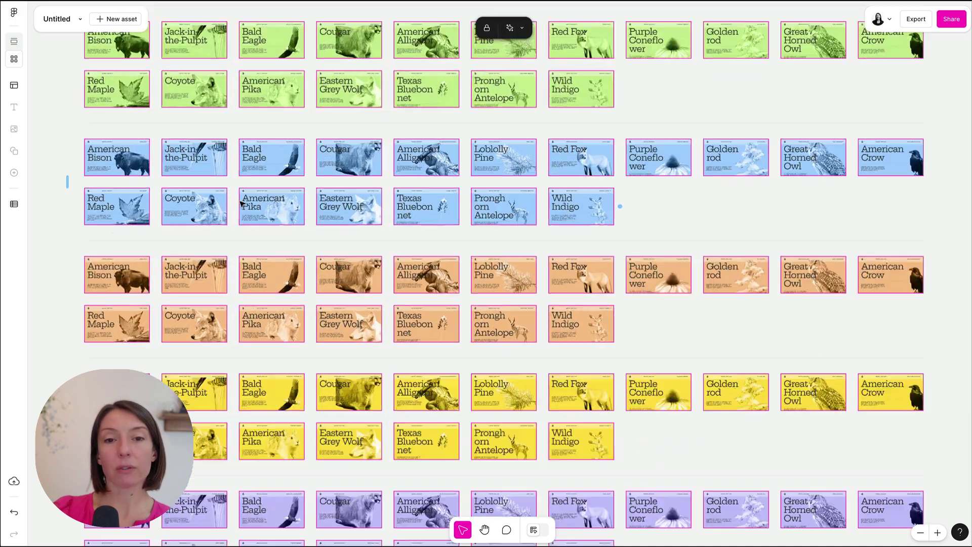
left_click(302, 288)
left_click(442, 102)
left_click(431, 126)
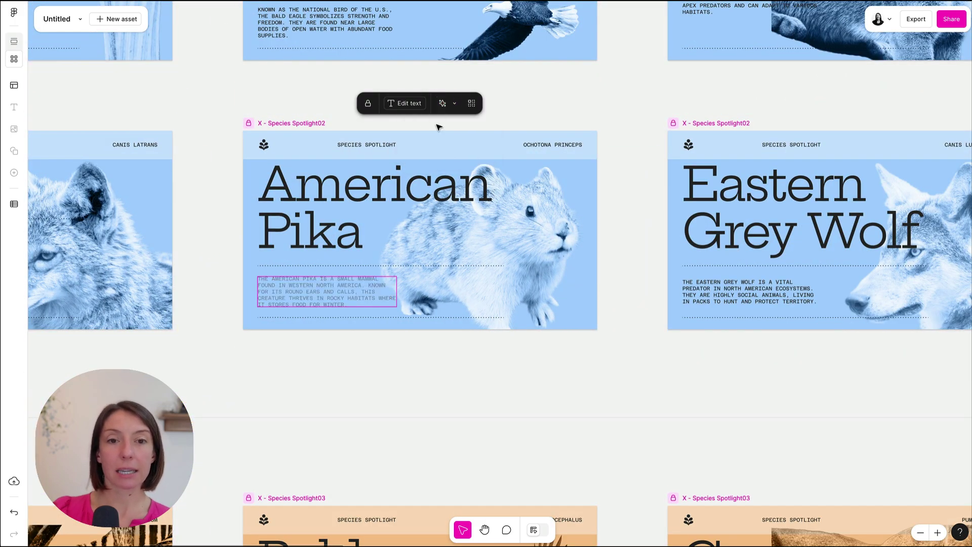
left_click(394, 372)
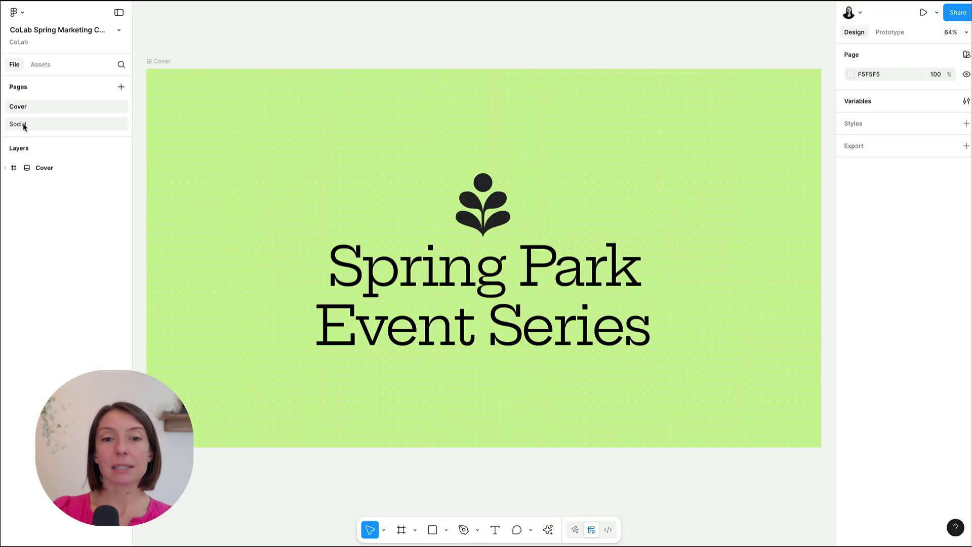
Step: On the design file's Social page, select all the Instagram story and Spotlight frames
left_click(23, 124)
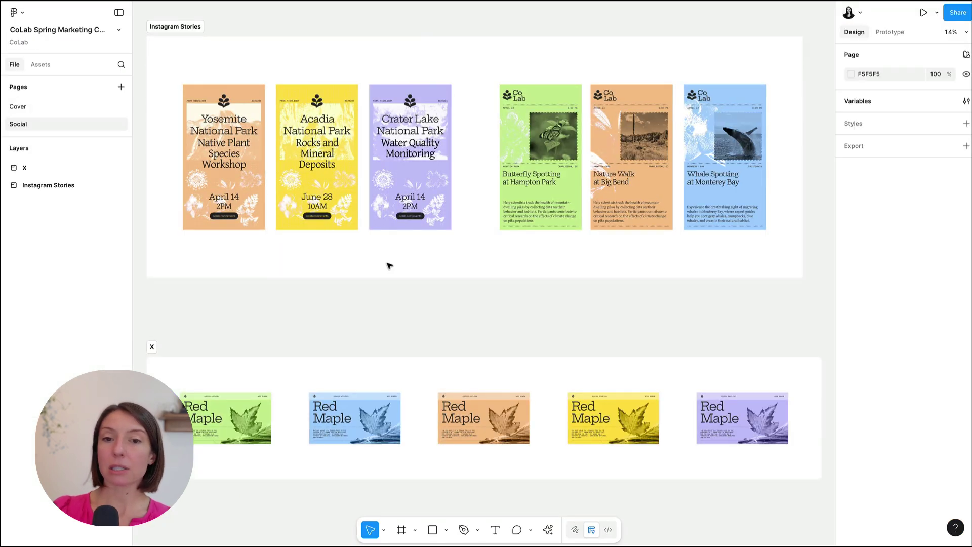
left_click_drag(830, 462, 165, 63)
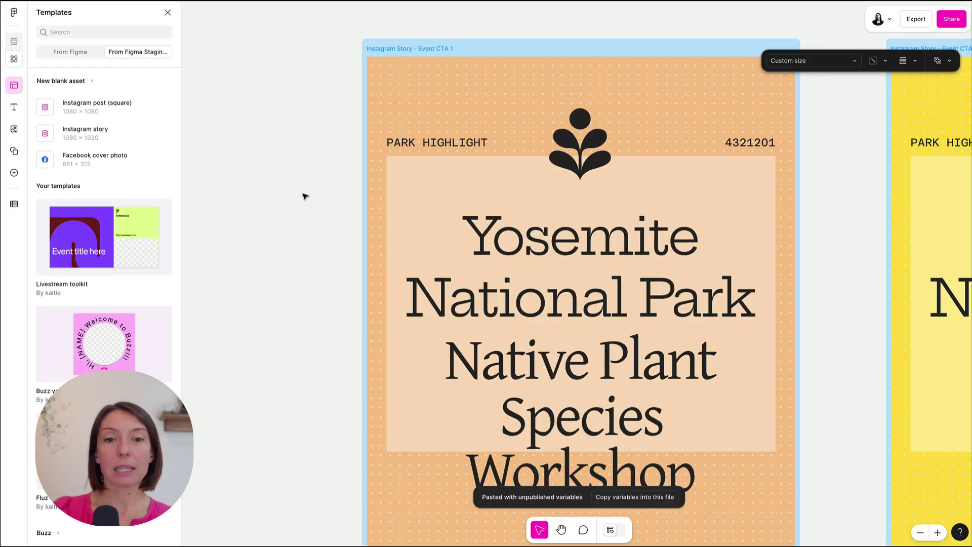
scroll(304, 197, "down", 10)
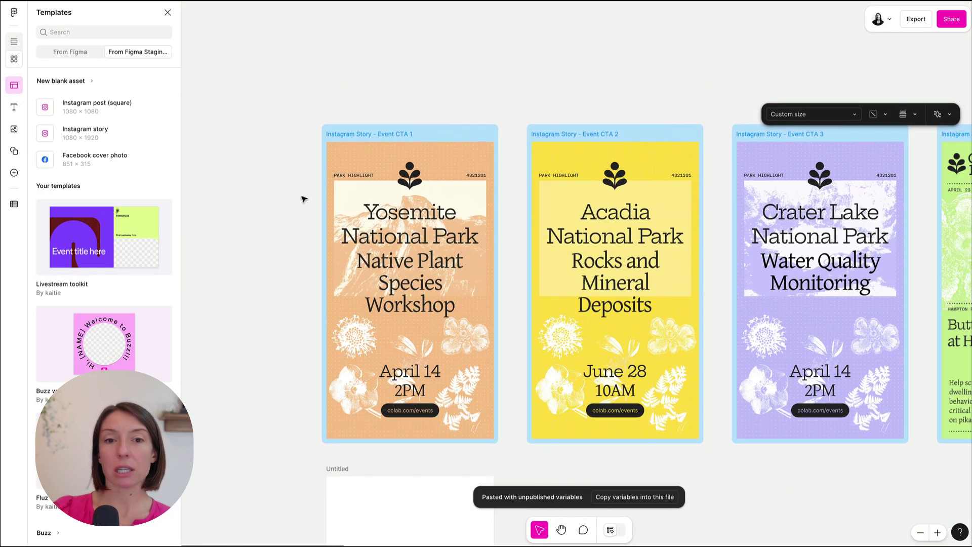
Step: Bring up the Share these assets dialog with its template publishing options
left_click(955, 20)
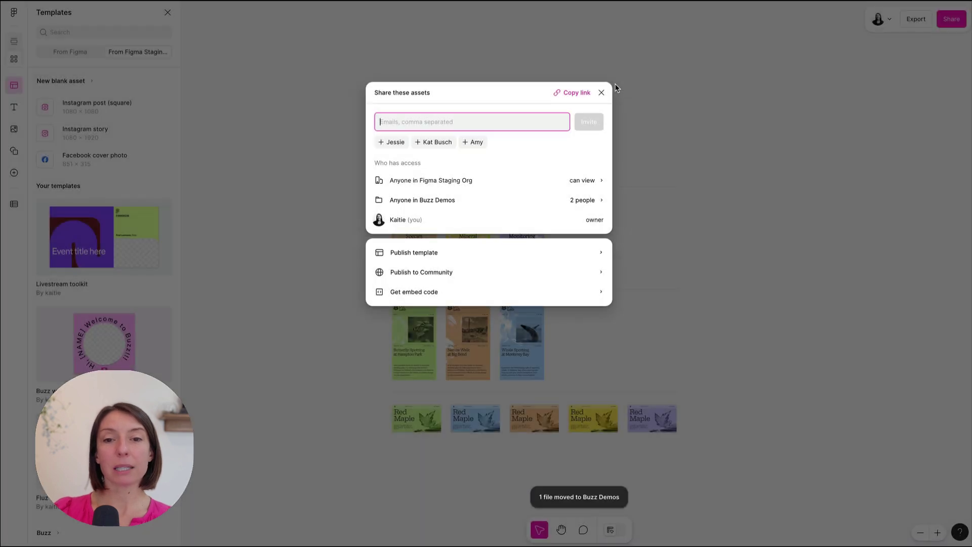
Step: Close the Share dialog and scroll through the generated species-spotlight rows in five colours
left_click(616, 88)
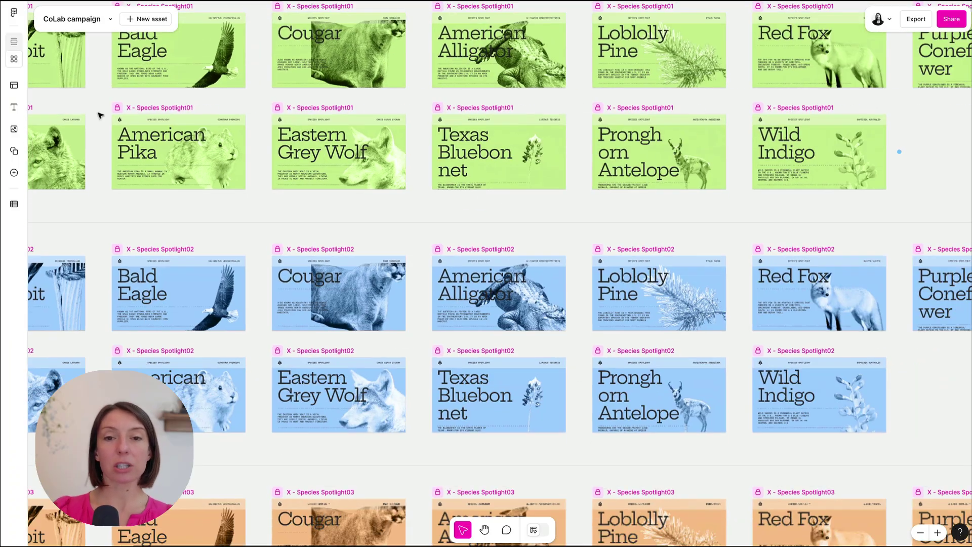
scroll(241, 188, "down", 5)
scroll(241, 188, "down", 5)
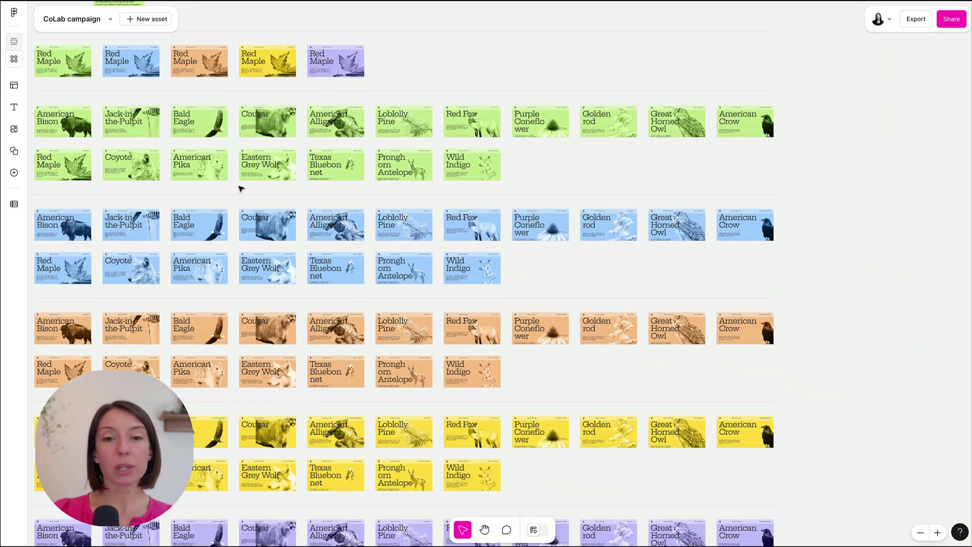
scroll(241, 188, "up", 2)
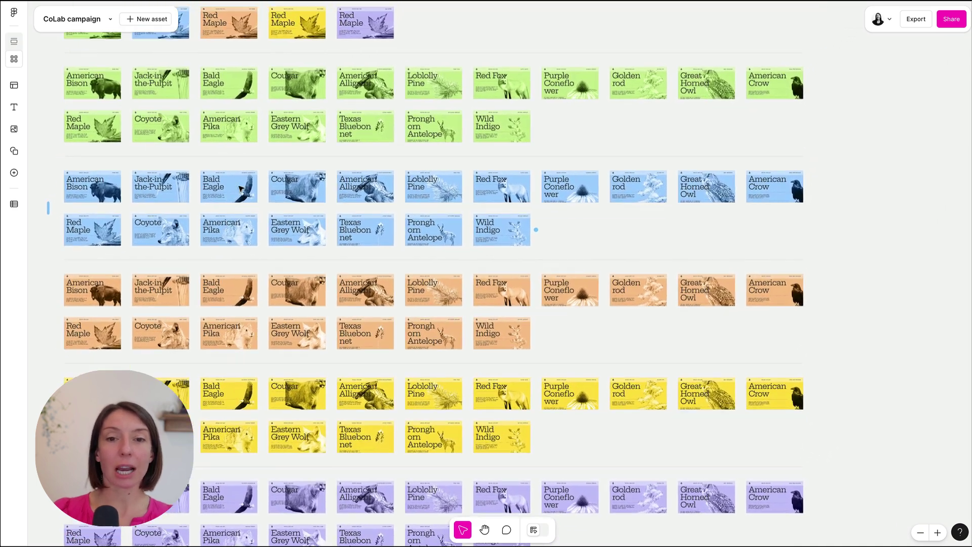